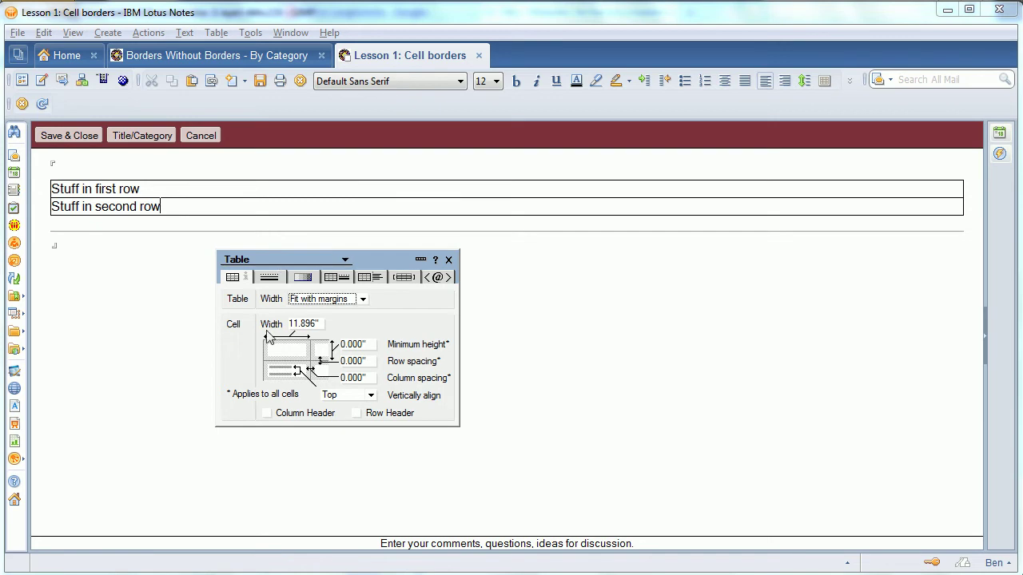
- Make the table's cell borders dark red on the Cell Border tab
click(271, 279)
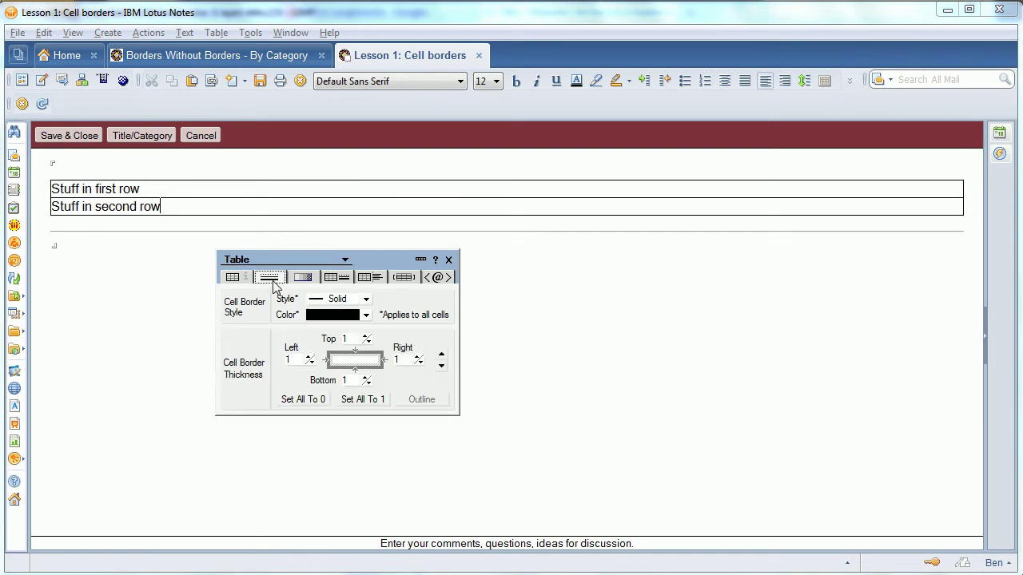
click(337, 317)
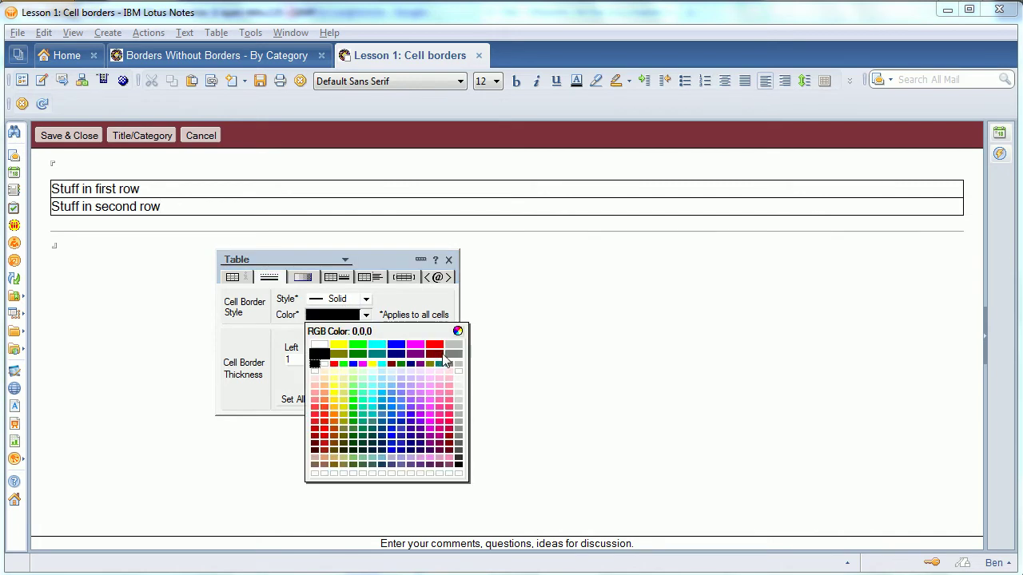
click(436, 354)
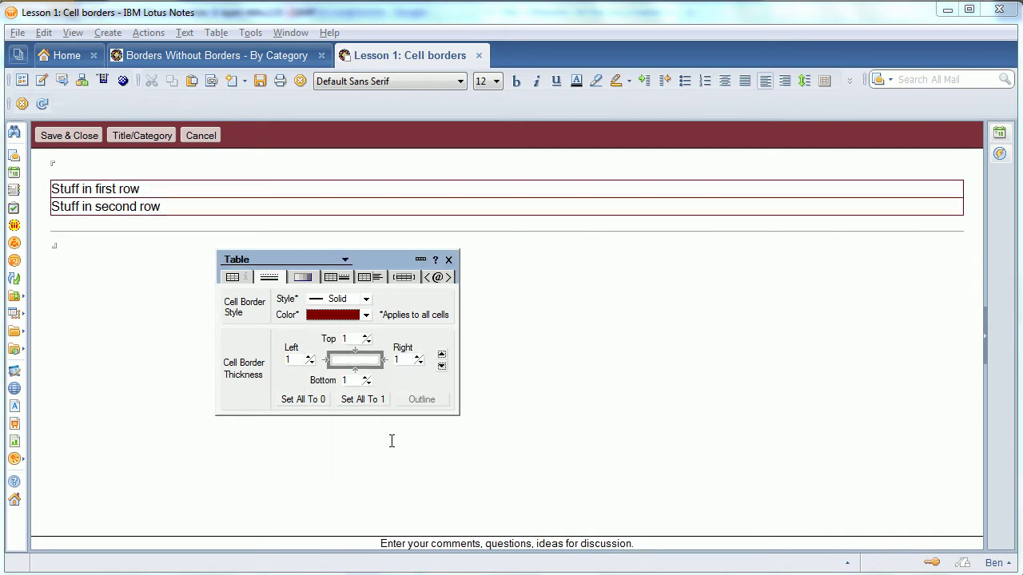
- Set all cell border thicknesses to 5, then raise the top border to 10
click(442, 356)
click(442, 355)
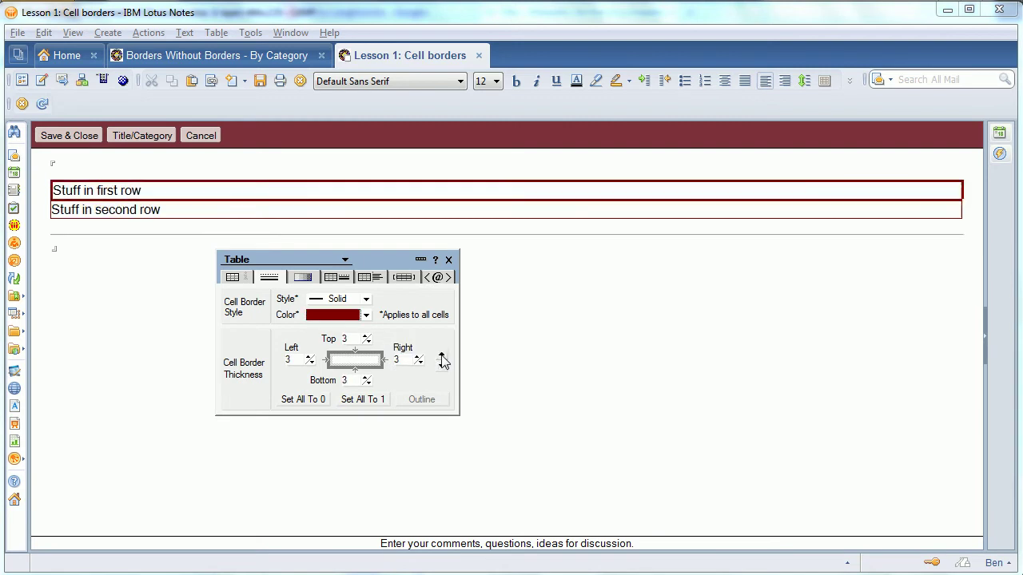
click(442, 355)
click(441, 355)
click(441, 356)
click(441, 356)
click(442, 355)
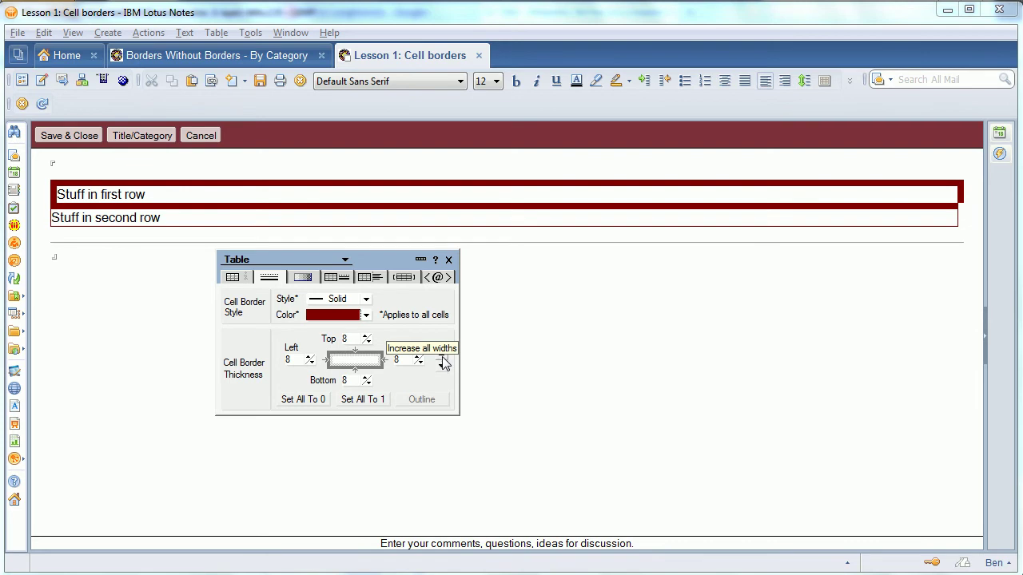
click(442, 365)
click(442, 366)
click(442, 366)
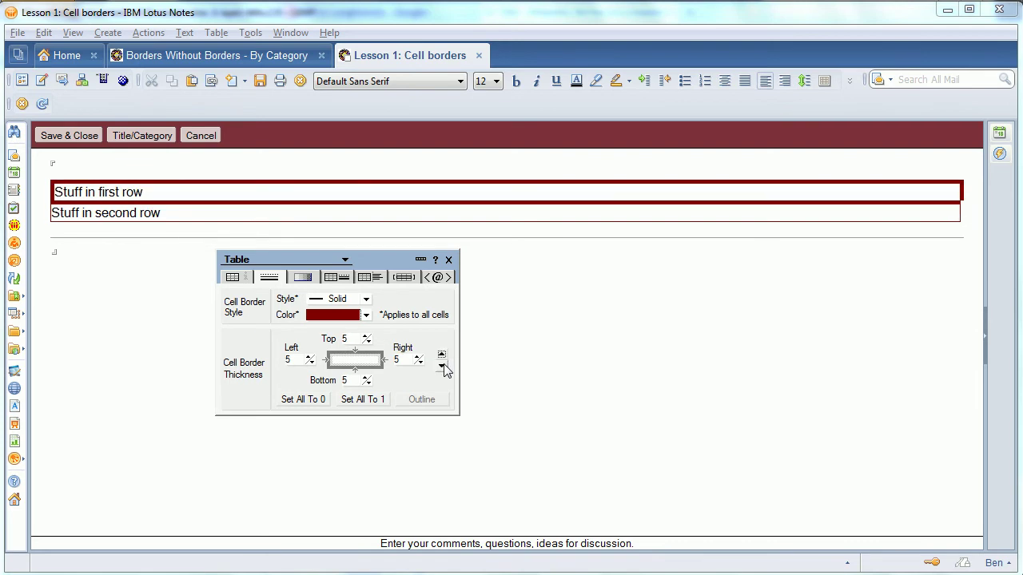
click(365, 336)
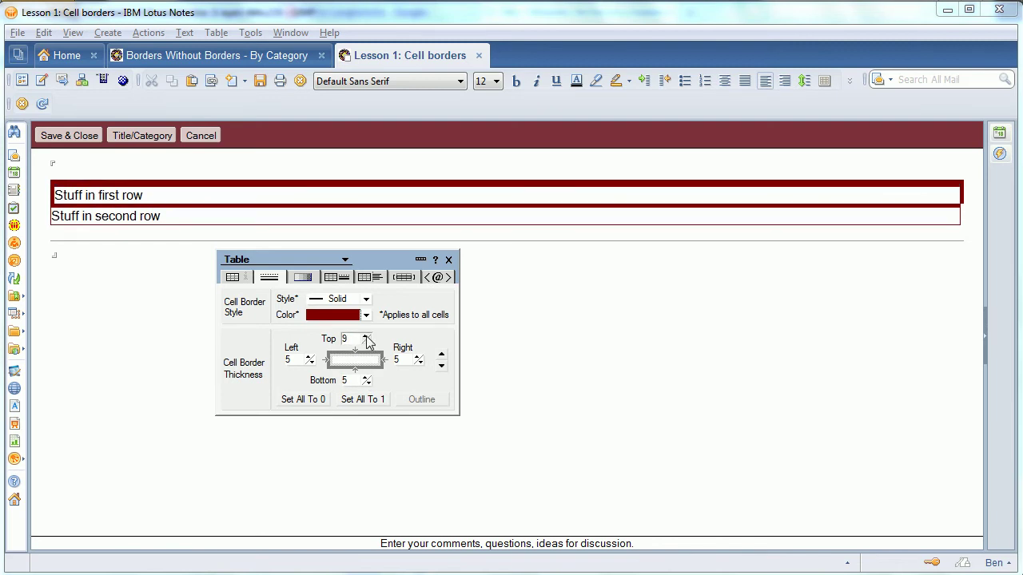
click(365, 336)
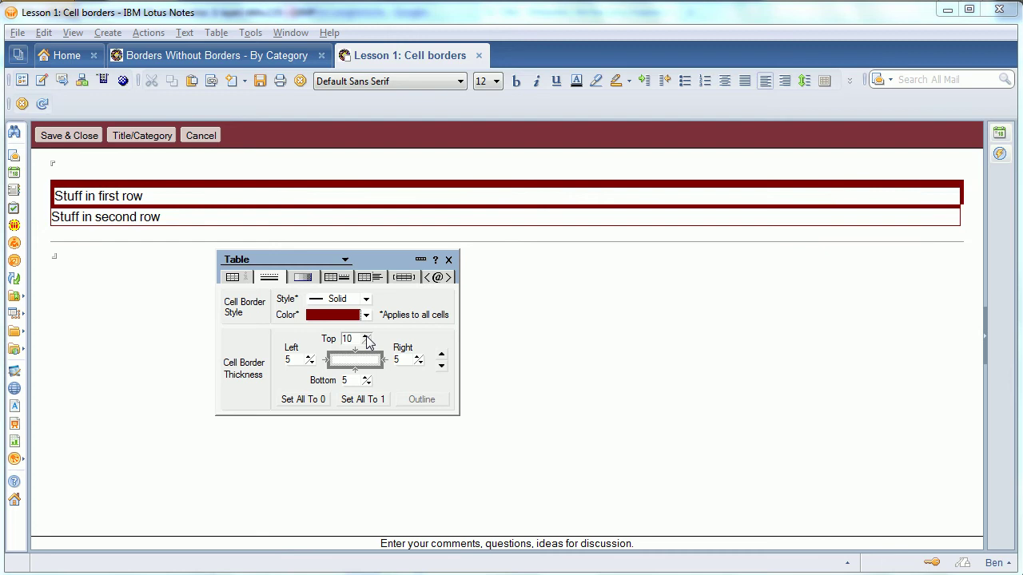
- Select the whole table, reset its cell borders to 1, and raise every side to 3
drag(85, 196, 269, 222)
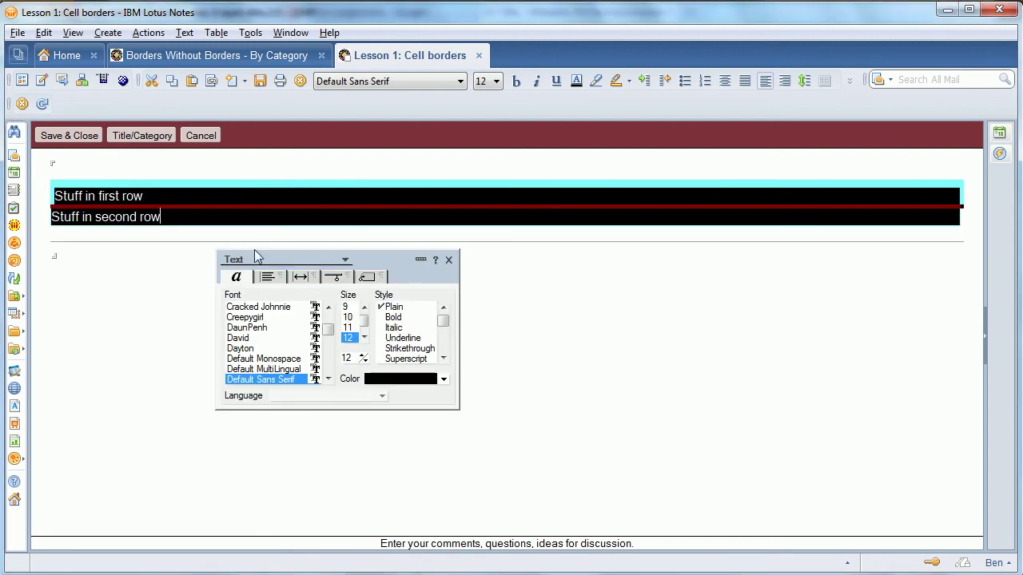
click(256, 258)
click(254, 284)
click(269, 277)
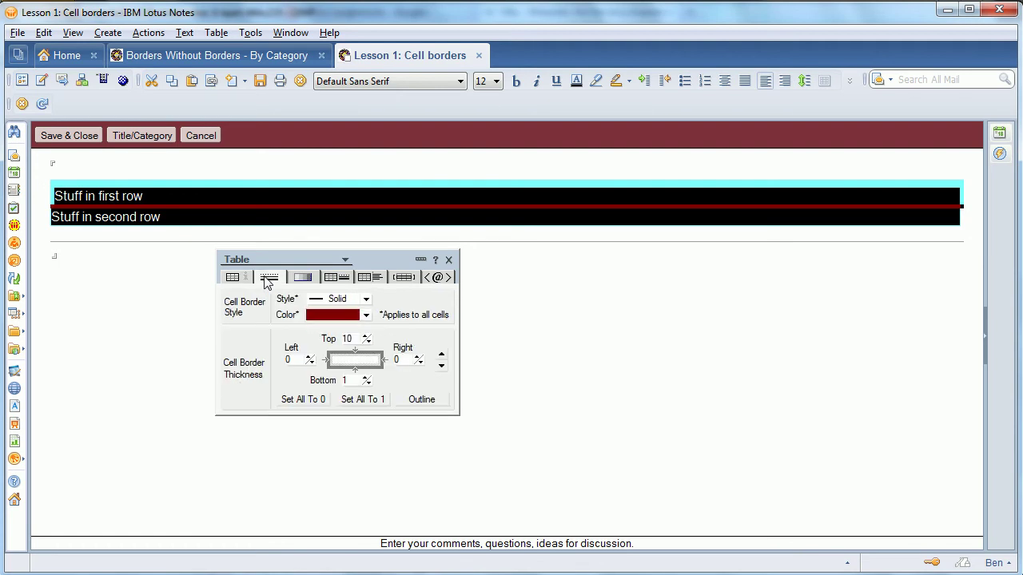
click(361, 400)
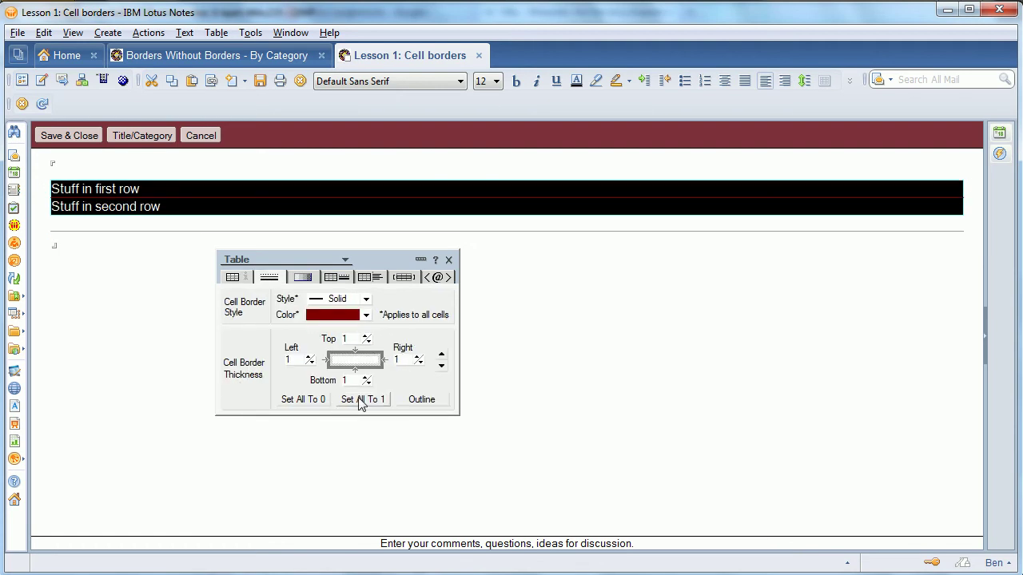
click(444, 356)
click(443, 356)
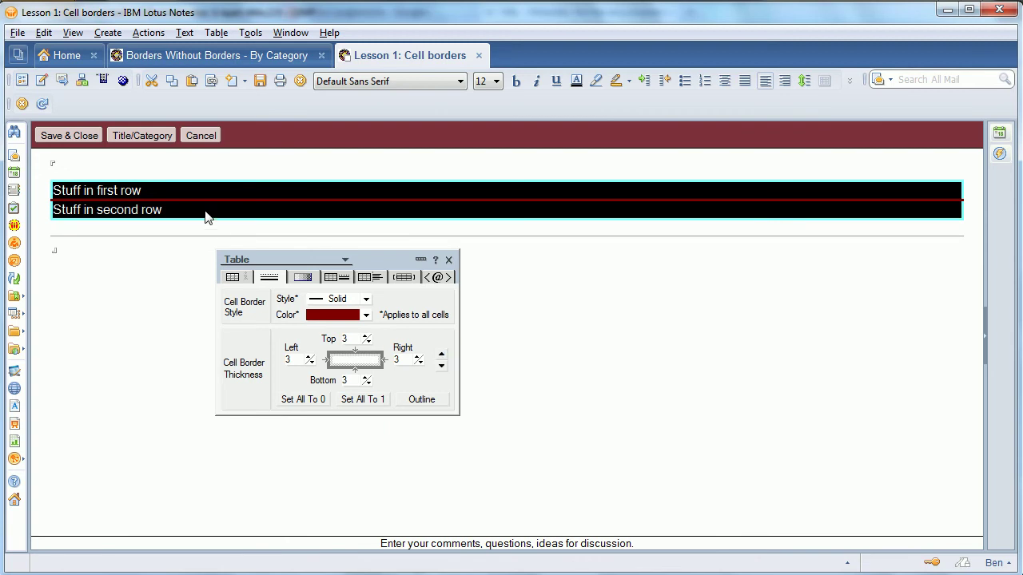
- Deselect the table and keep the cell border style Solid
click(217, 190)
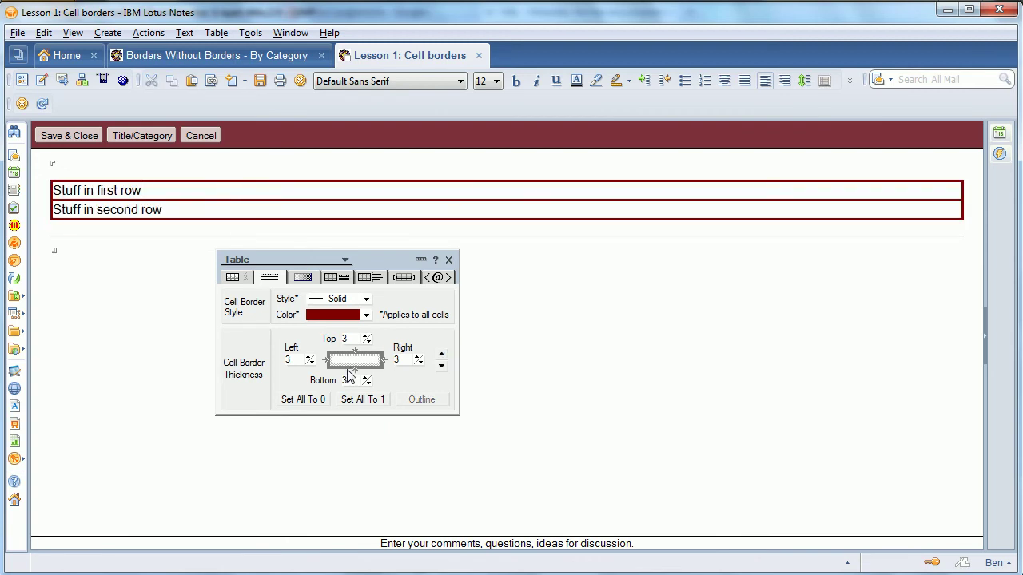
click(349, 299)
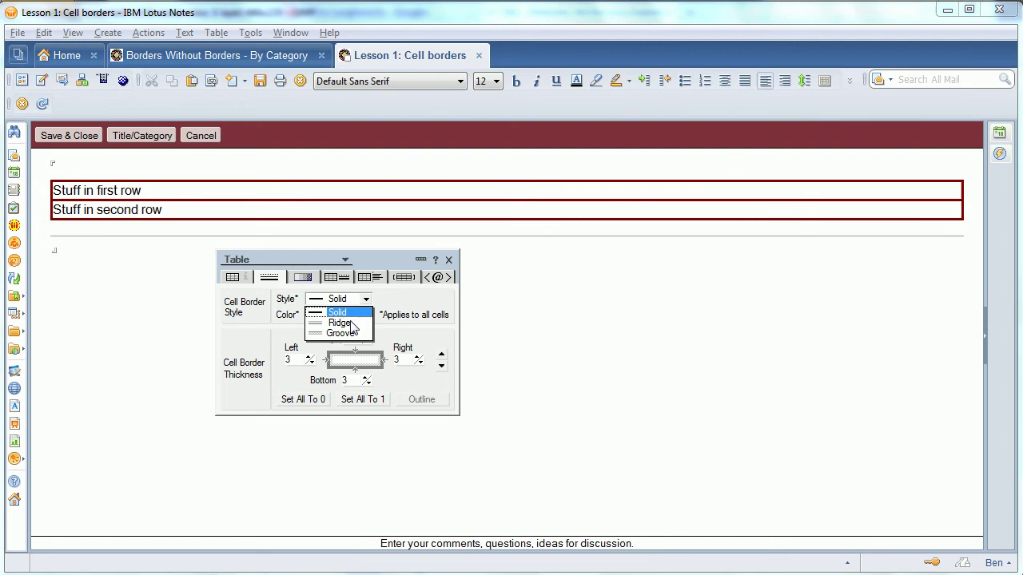
click(347, 300)
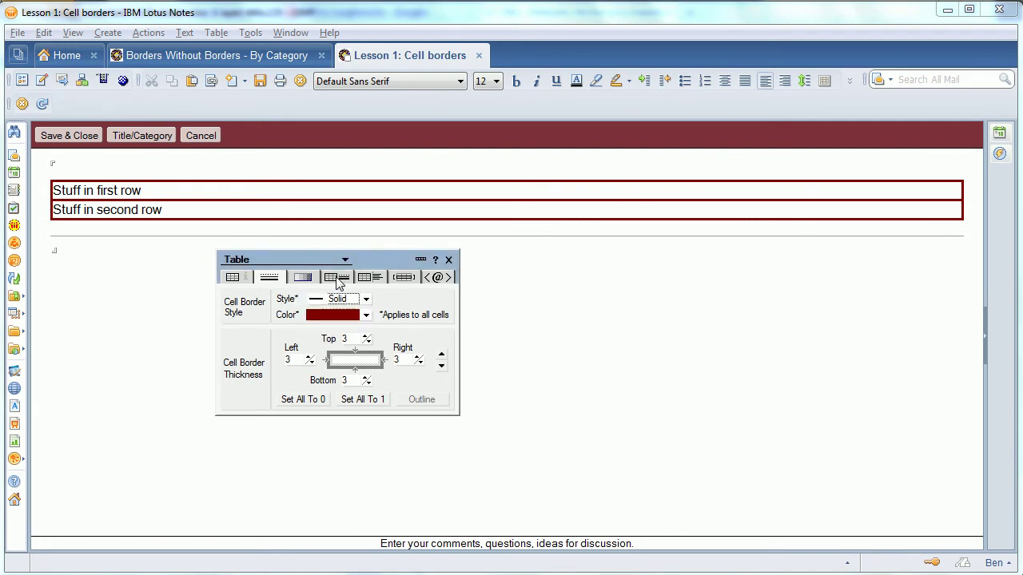
- Give the table a solid cyan outer border on the Table Borders tab
click(337, 277)
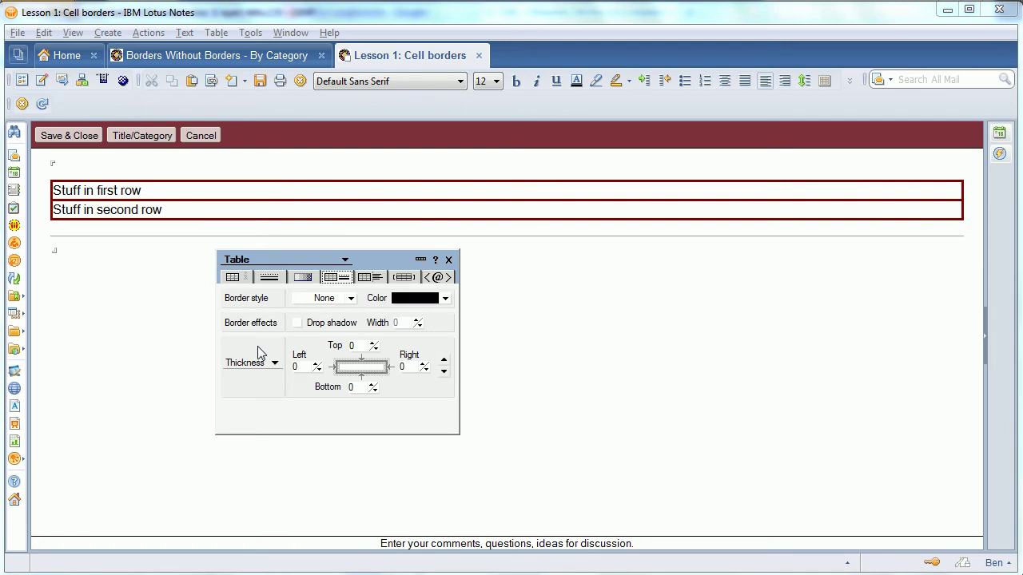
click(413, 305)
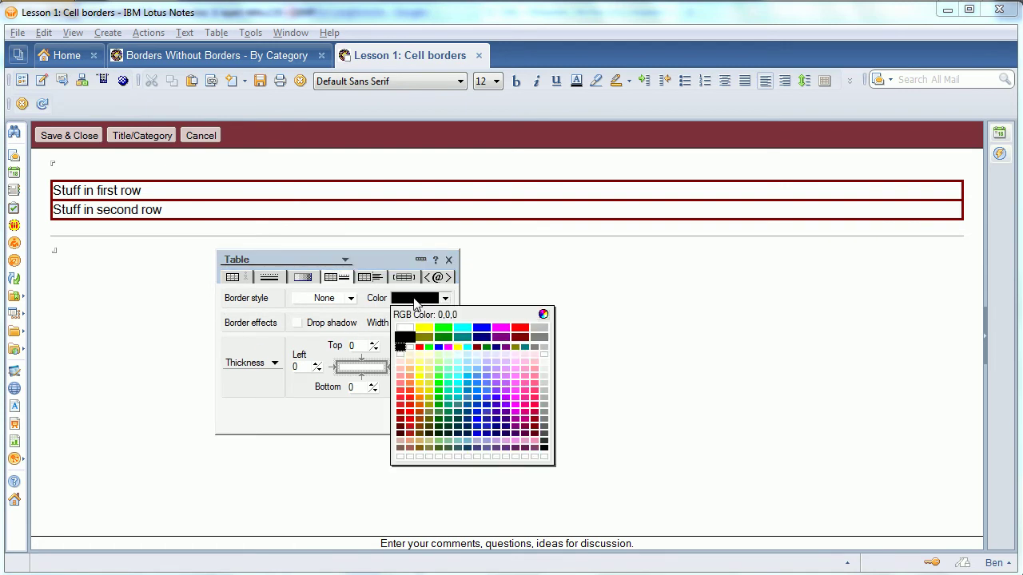
click(466, 327)
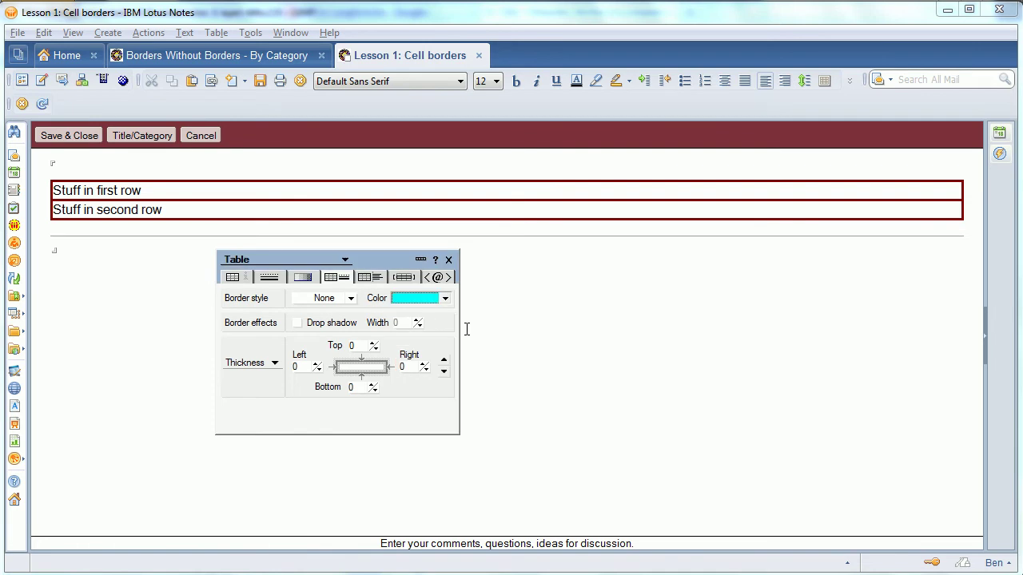
click(333, 304)
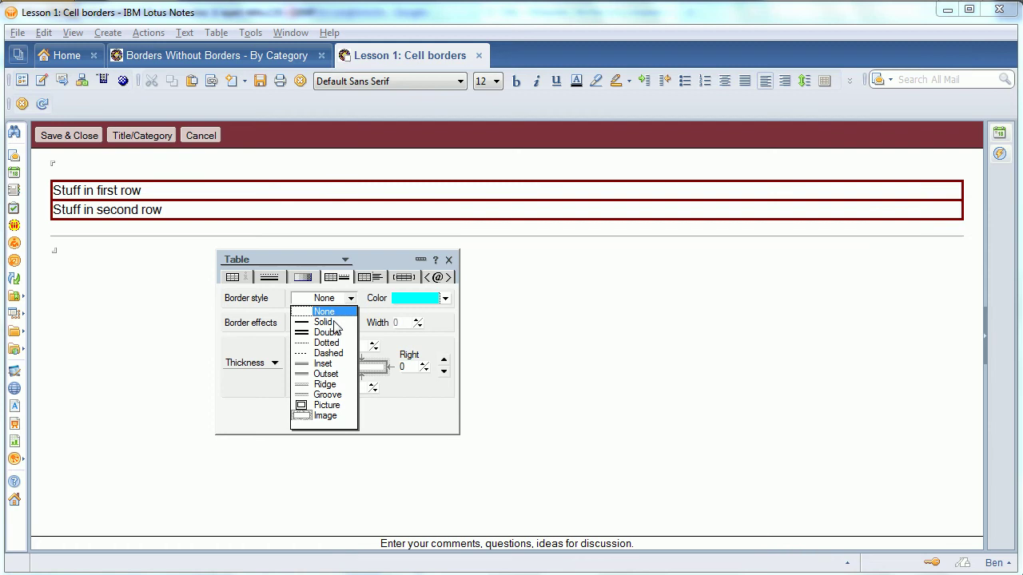
click(334, 322)
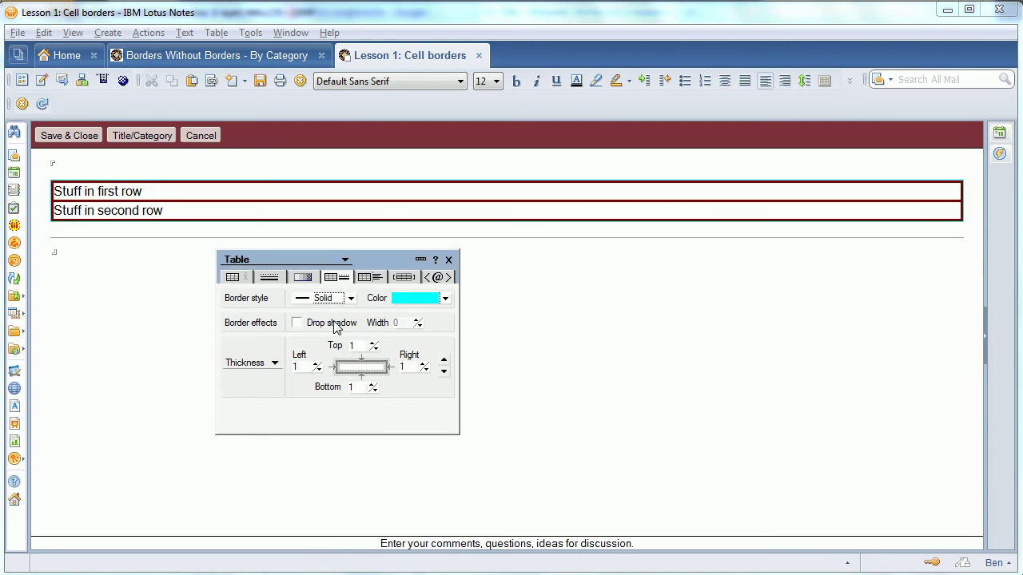
- Set the cyan outer border thickness to 9 on every side, including the bottom
click(445, 360)
click(445, 359)
click(445, 360)
click(445, 360)
click(445, 360)
click(445, 359)
click(445, 360)
click(445, 360)
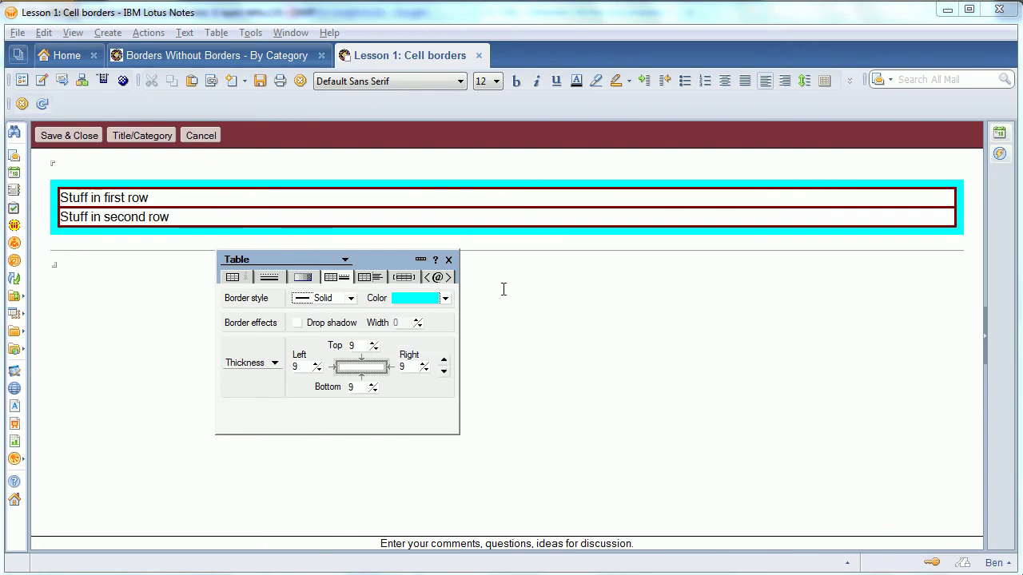
click(374, 392)
click(375, 392)
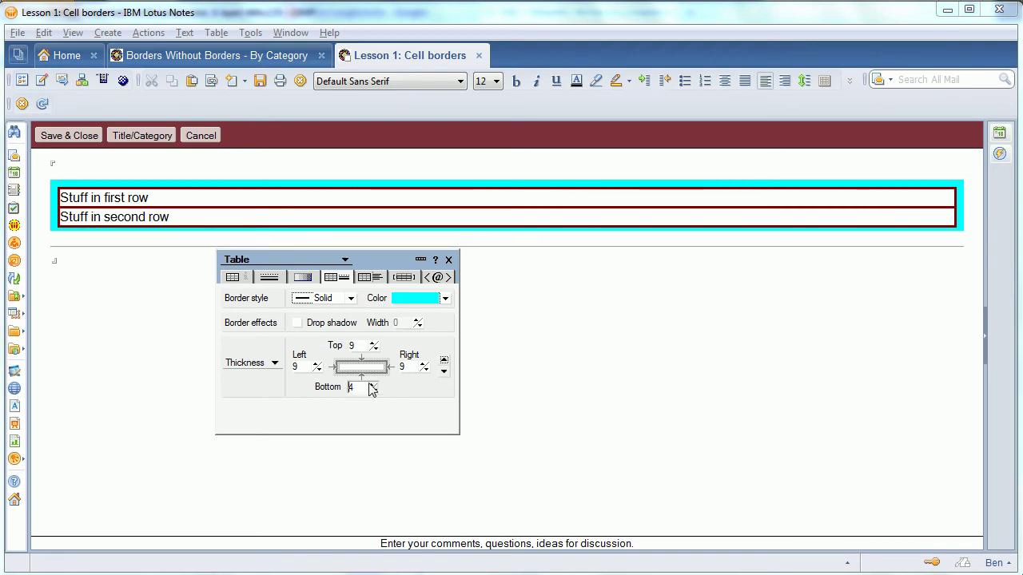
click(374, 391)
click(373, 386)
click(373, 386)
click(373, 386)
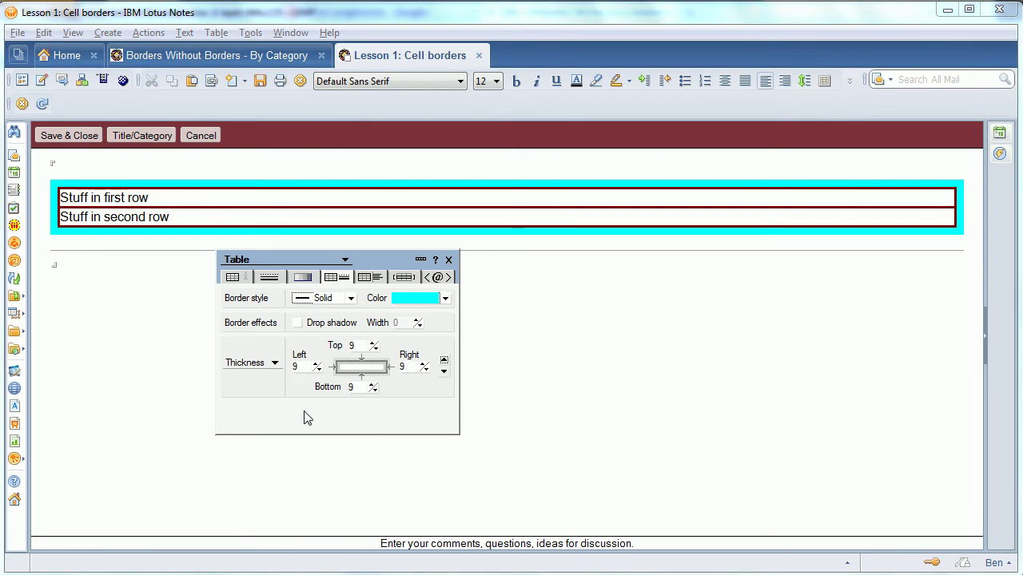
- Set the border's inside spacing to 7 on all sides
click(245, 366)
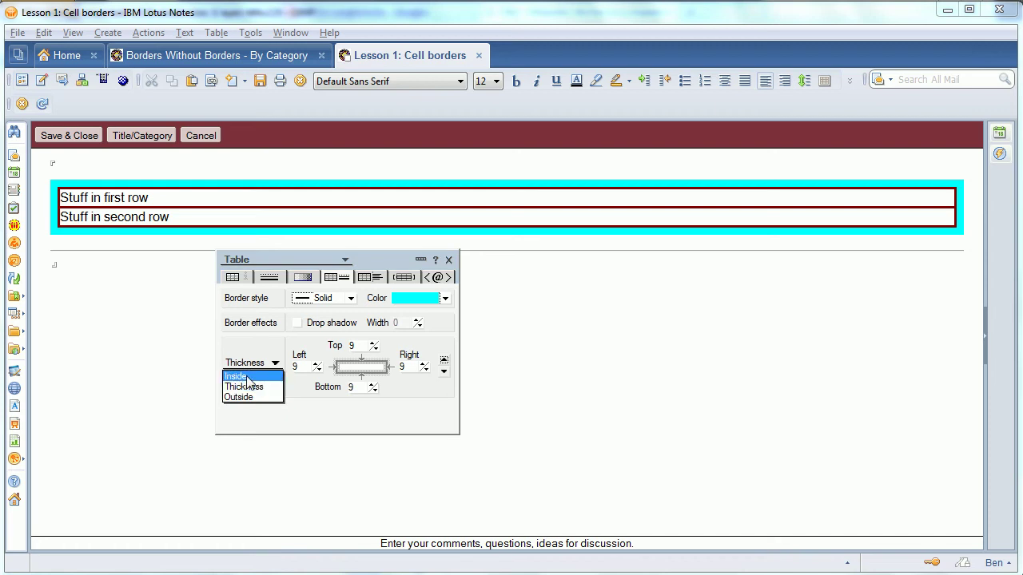
click(246, 377)
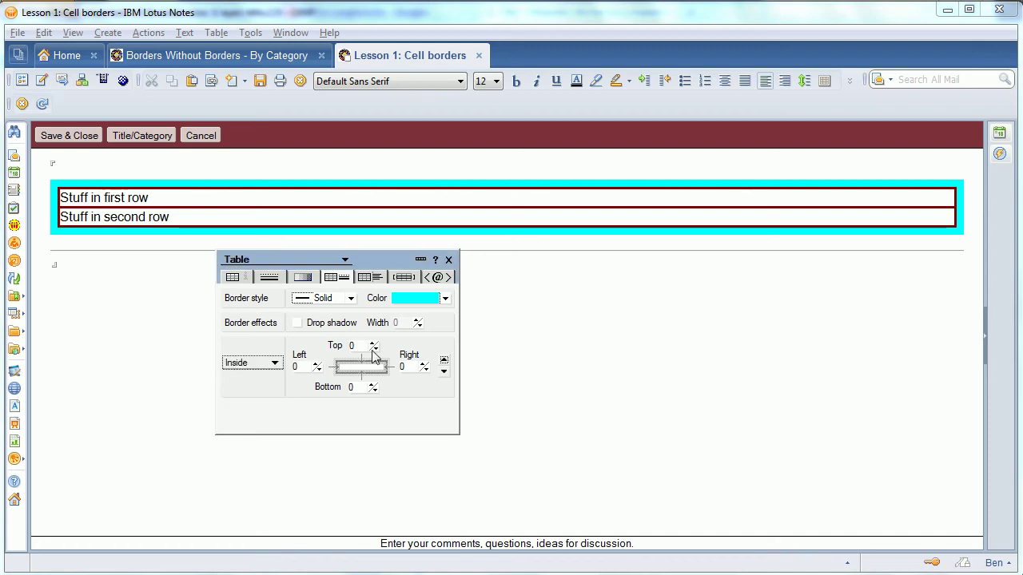
click(445, 360)
click(445, 360)
click(445, 359)
click(445, 360)
click(445, 360)
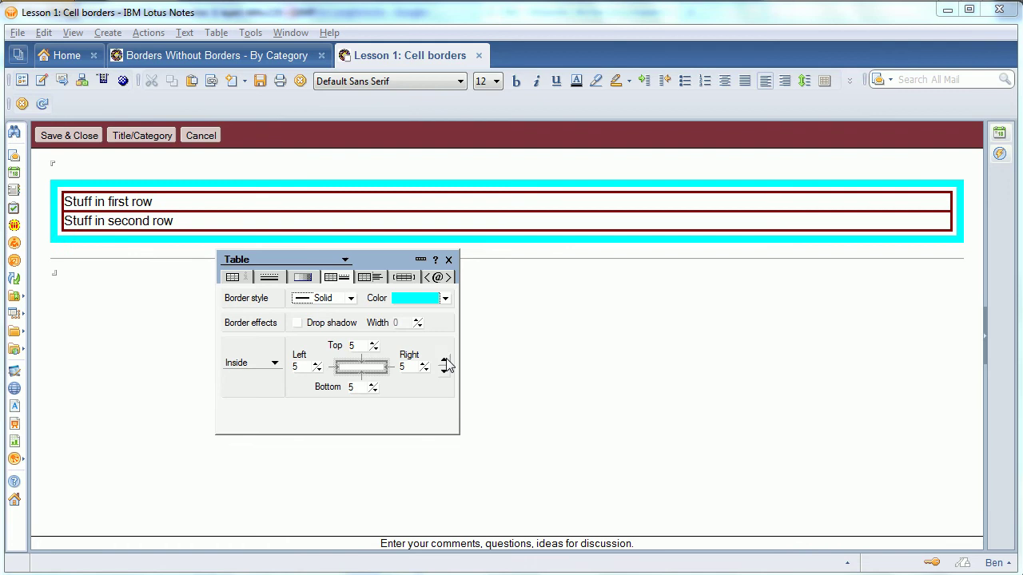
click(445, 360)
click(445, 359)
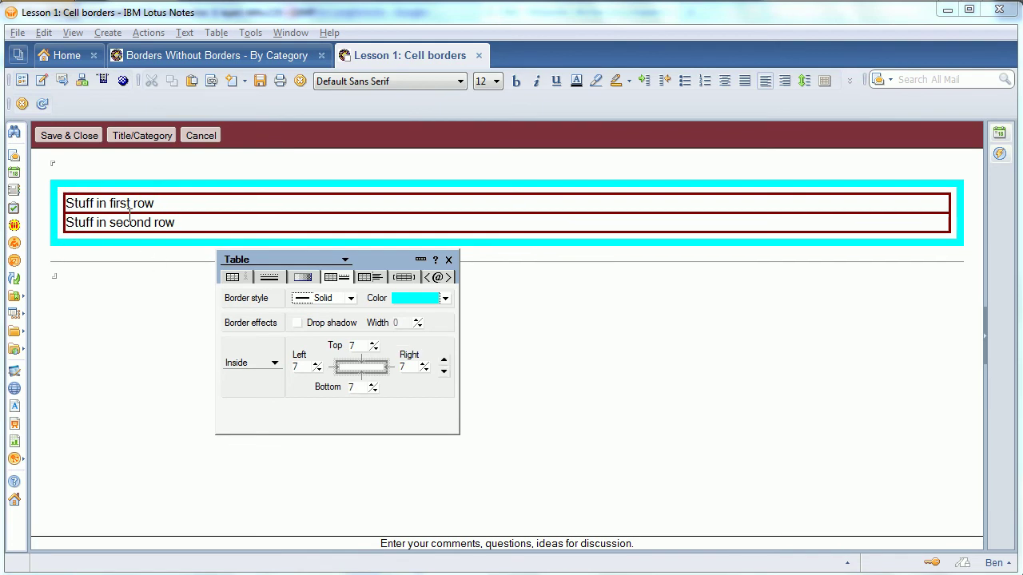
- Set the border's outside spacing to 6 on all sides
click(240, 366)
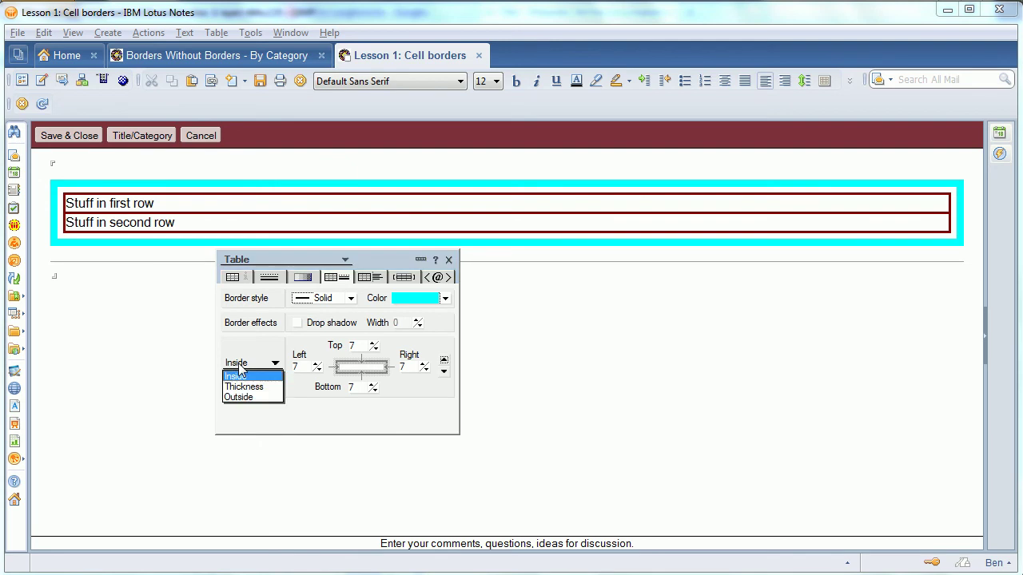
click(246, 398)
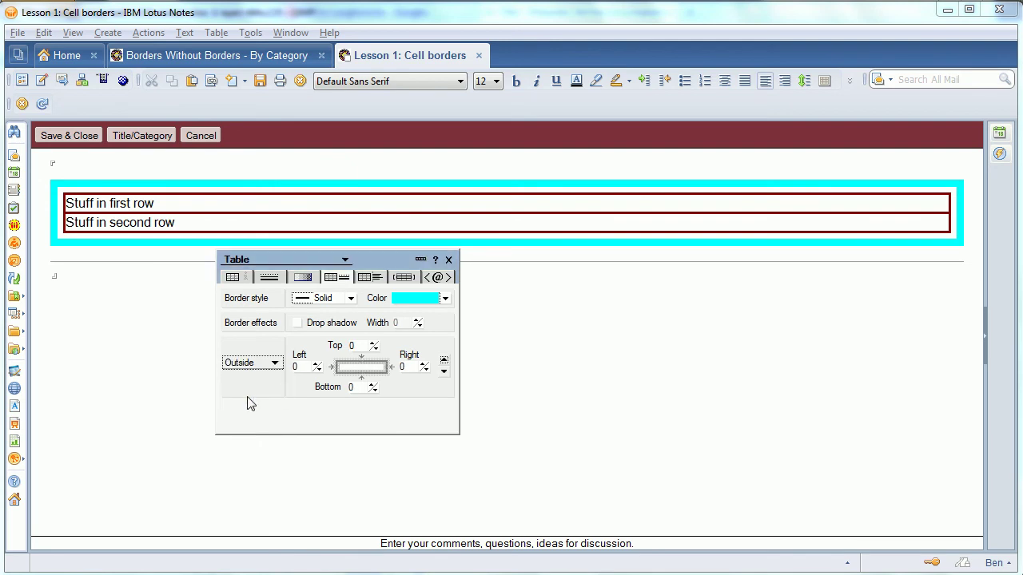
click(443, 359)
click(444, 359)
click(443, 359)
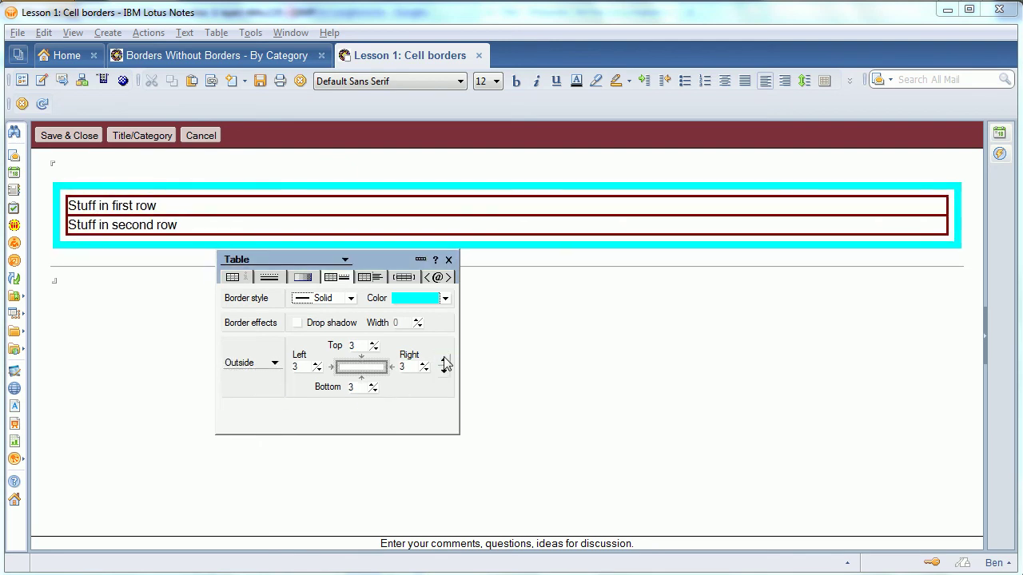
click(444, 360)
click(445, 361)
click(444, 360)
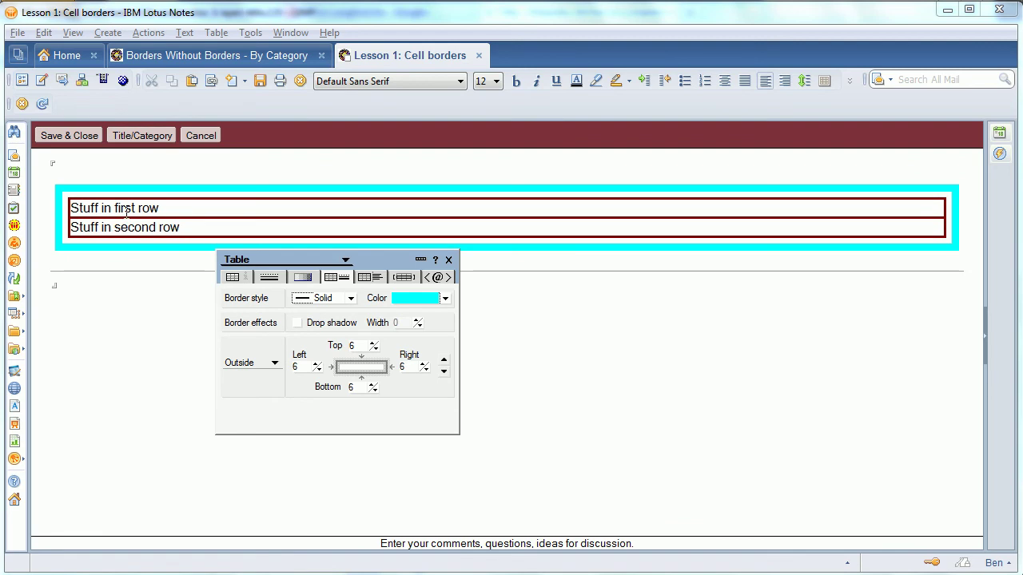
- Try a Double border style, return it to Solid, and add a width-12 drop shadow
click(331, 306)
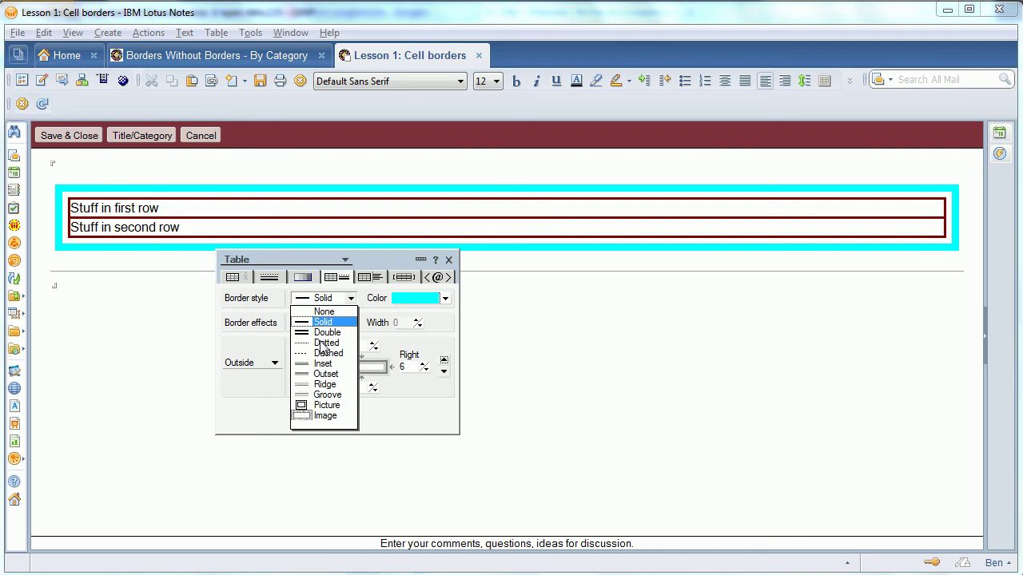
click(327, 332)
click(328, 304)
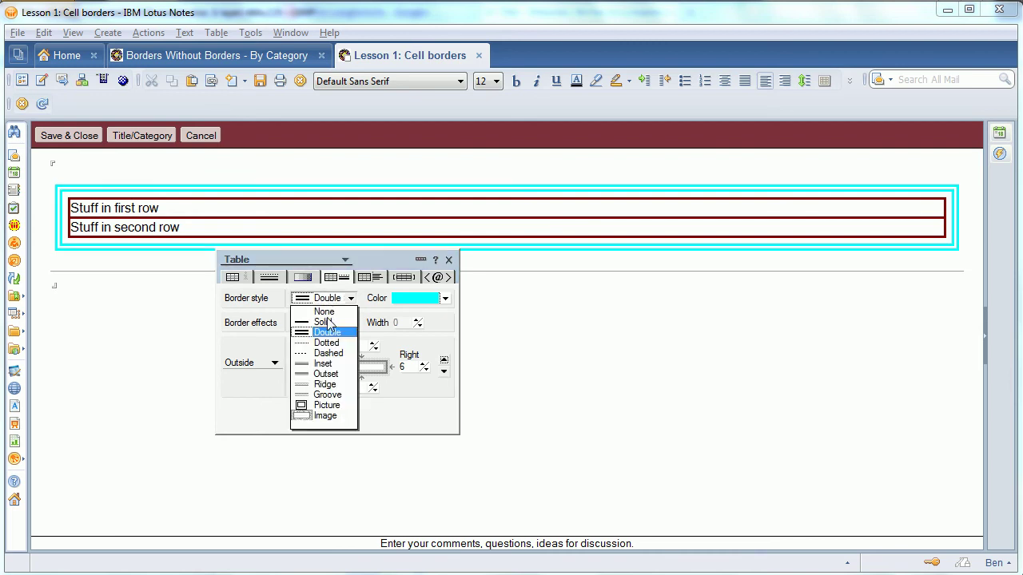
click(330, 322)
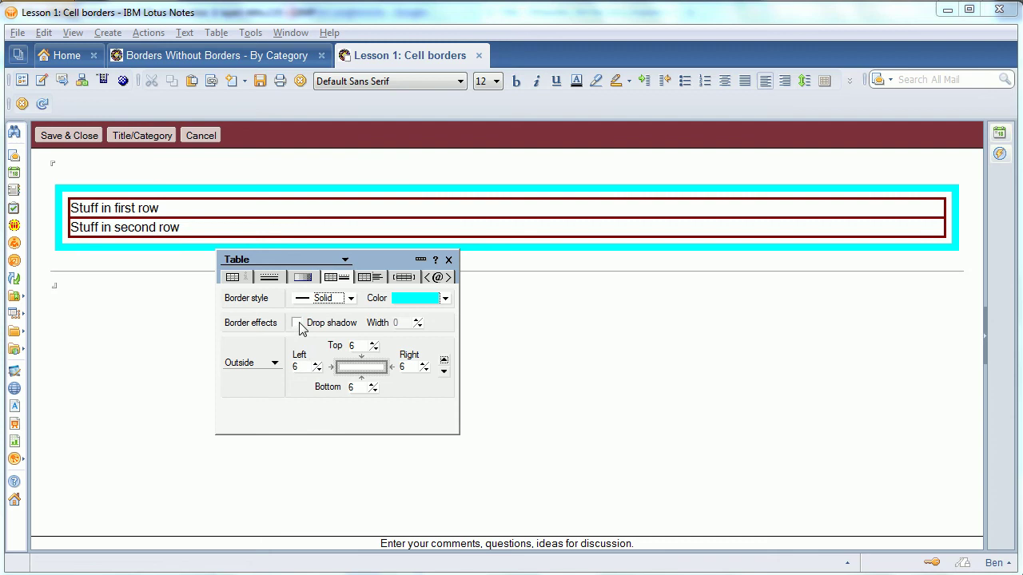
click(298, 324)
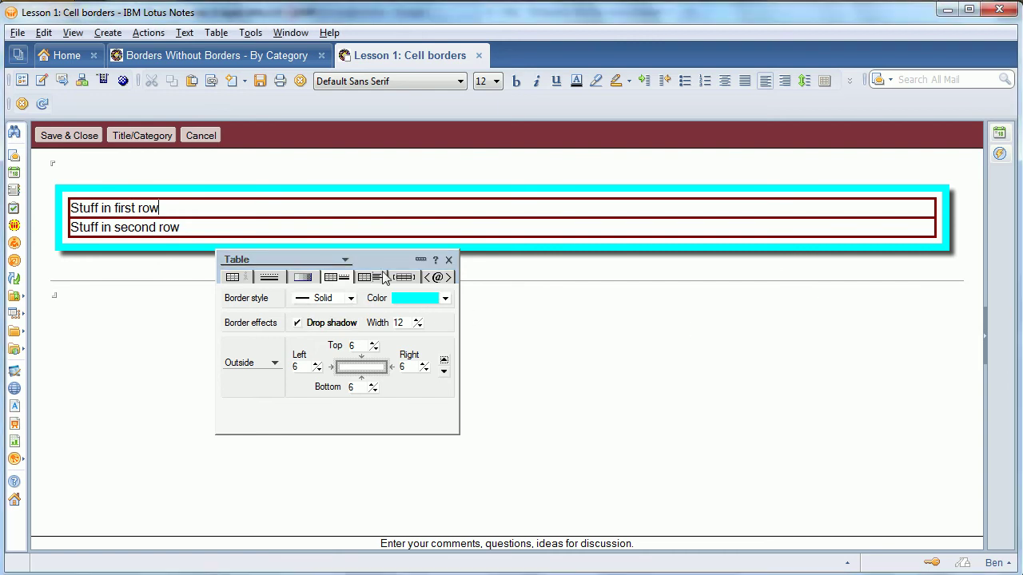
- Show only one row at a time, labelling the first row's tab 'First' and the second 'Second'
click(405, 278)
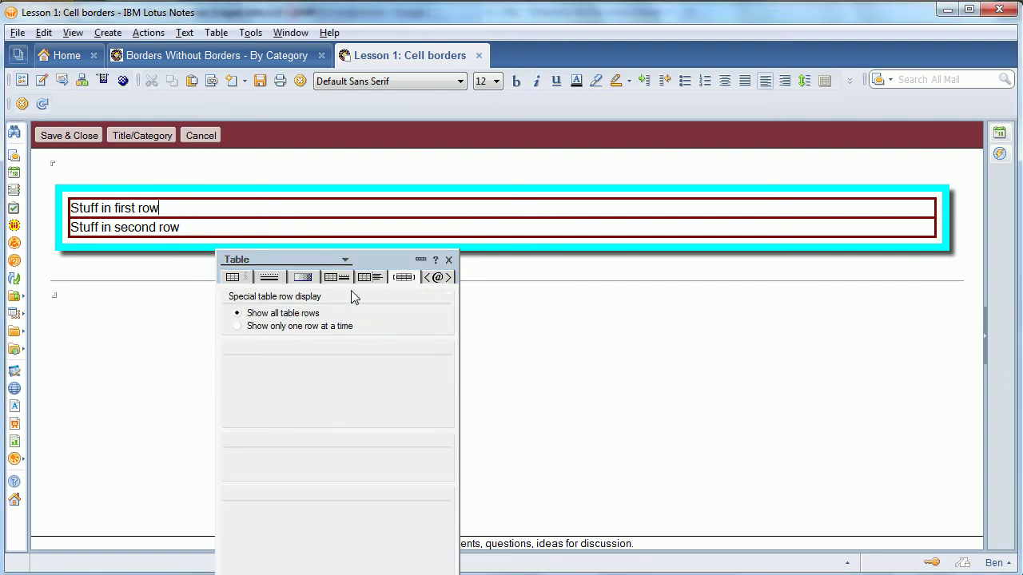
click(237, 327)
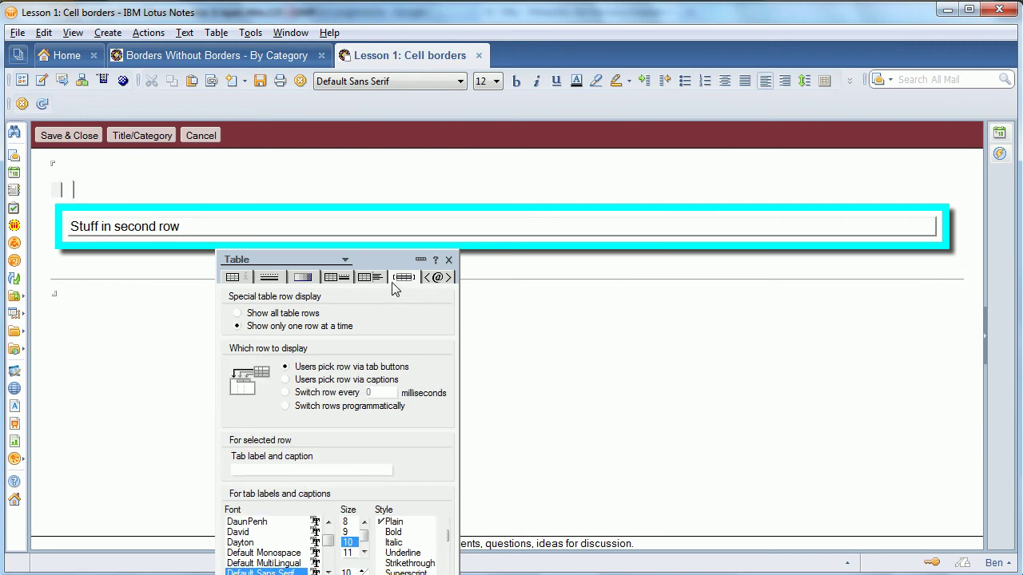
click(272, 472)
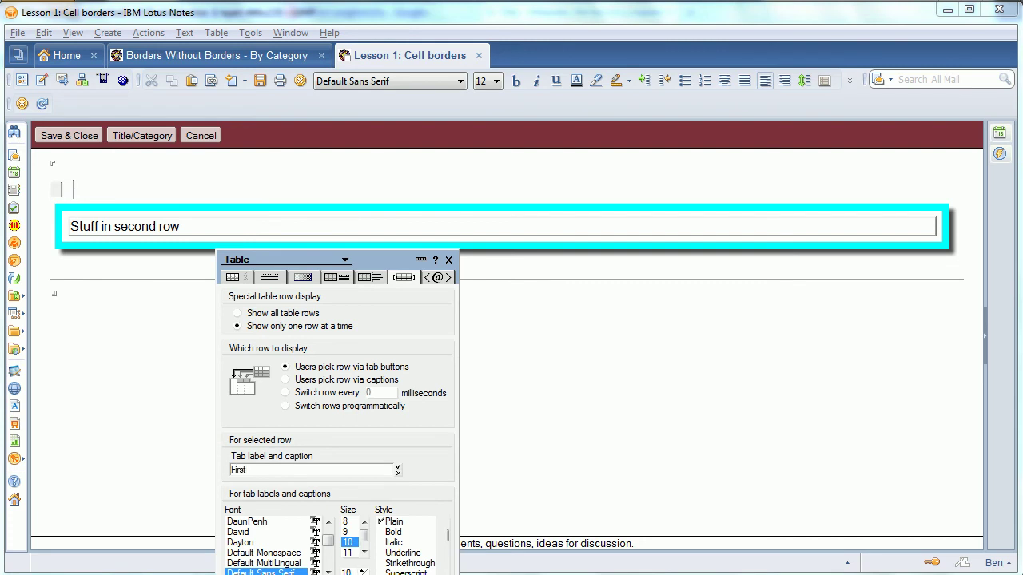
text(First)
click(93, 227)
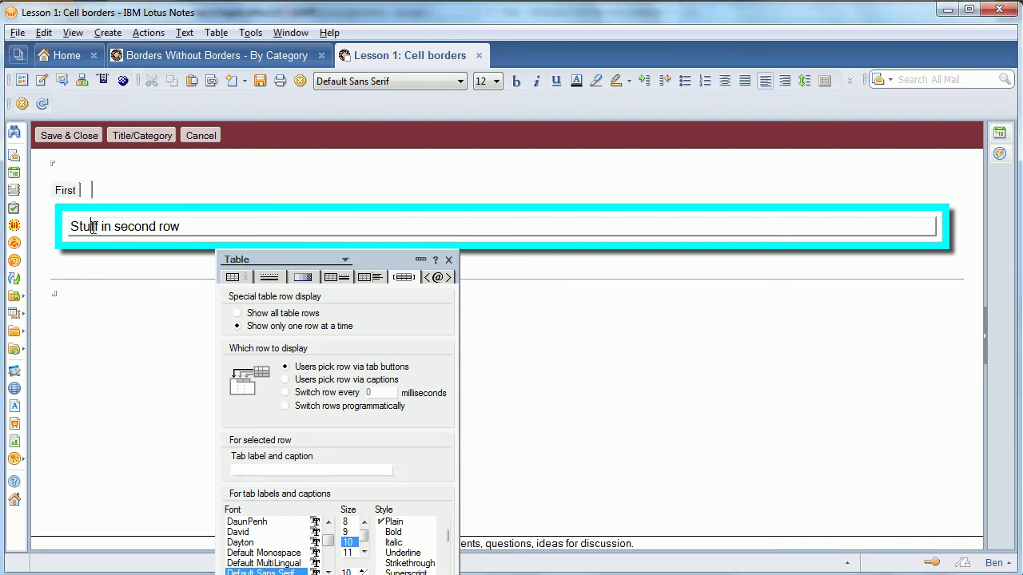
click(305, 473)
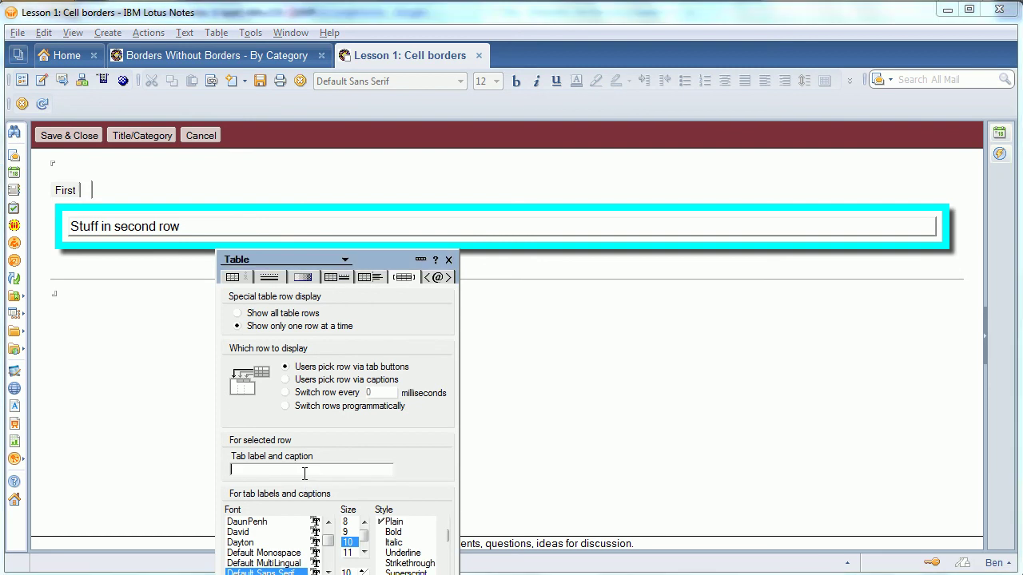
text(Second)
- Confirm the 'Second' label and set the cell borders of both rows to 0
click(100, 226)
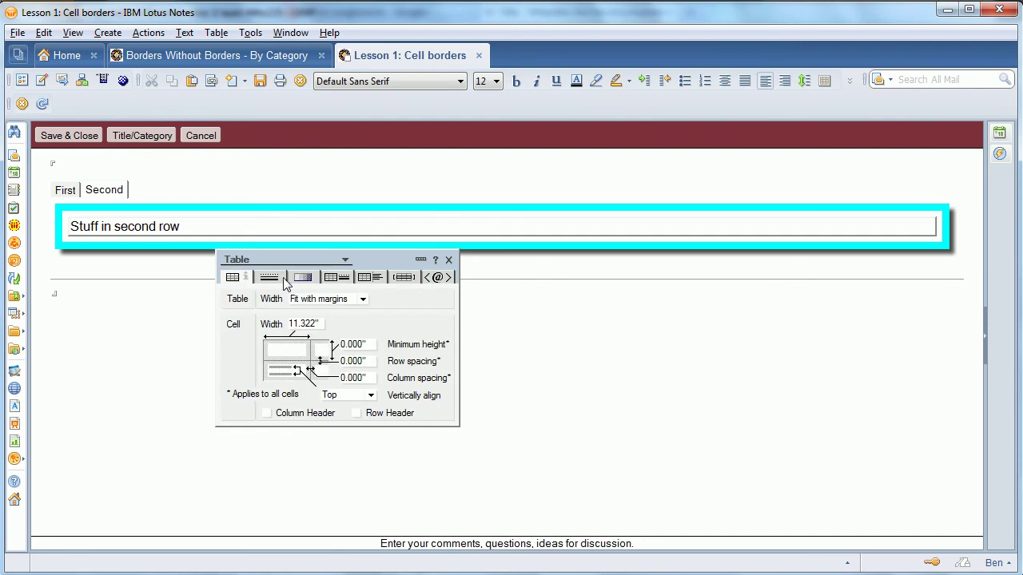
click(276, 278)
click(319, 400)
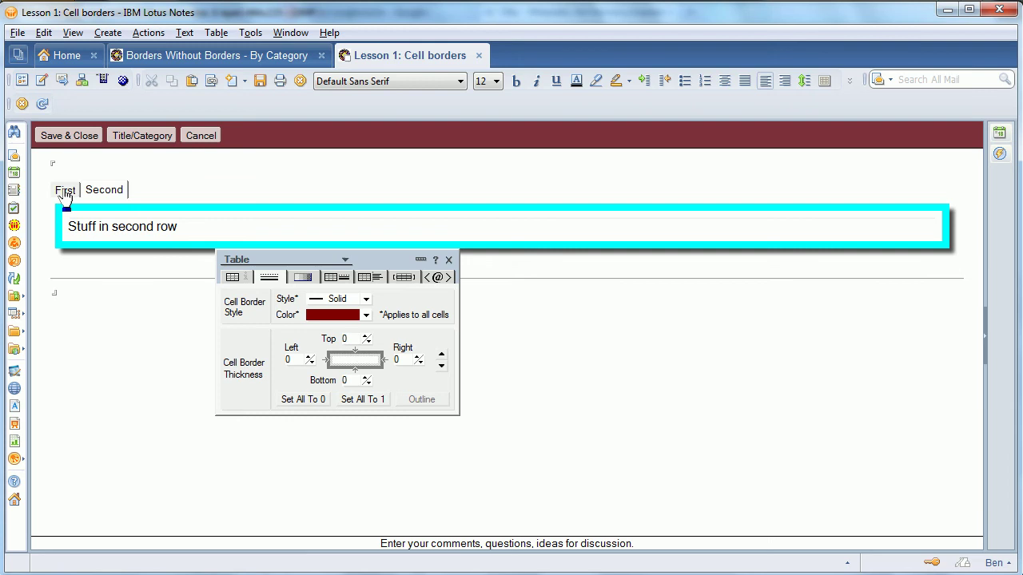
click(64, 191)
click(296, 402)
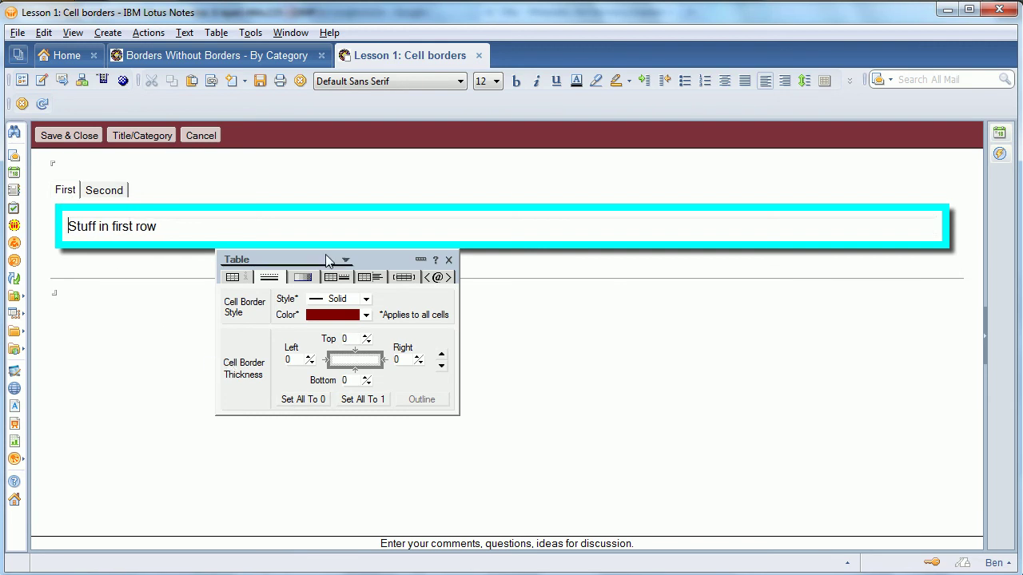
- Lower the table's top outside spacing to 0 on the Table Borders tab
click(339, 280)
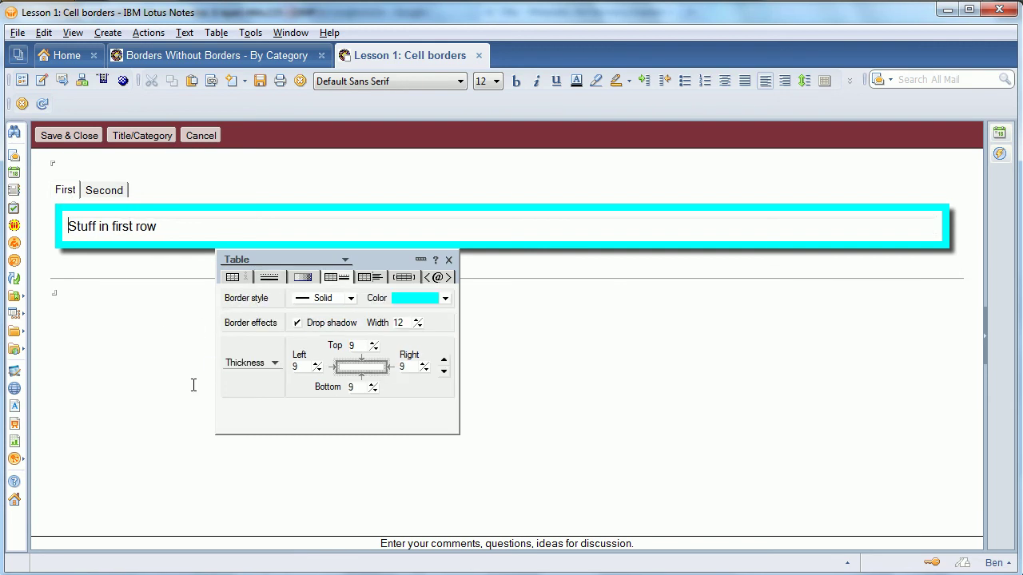
click(243, 366)
click(237, 405)
click(373, 349)
click(373, 348)
click(373, 348)
click(373, 348)
click(373, 348)
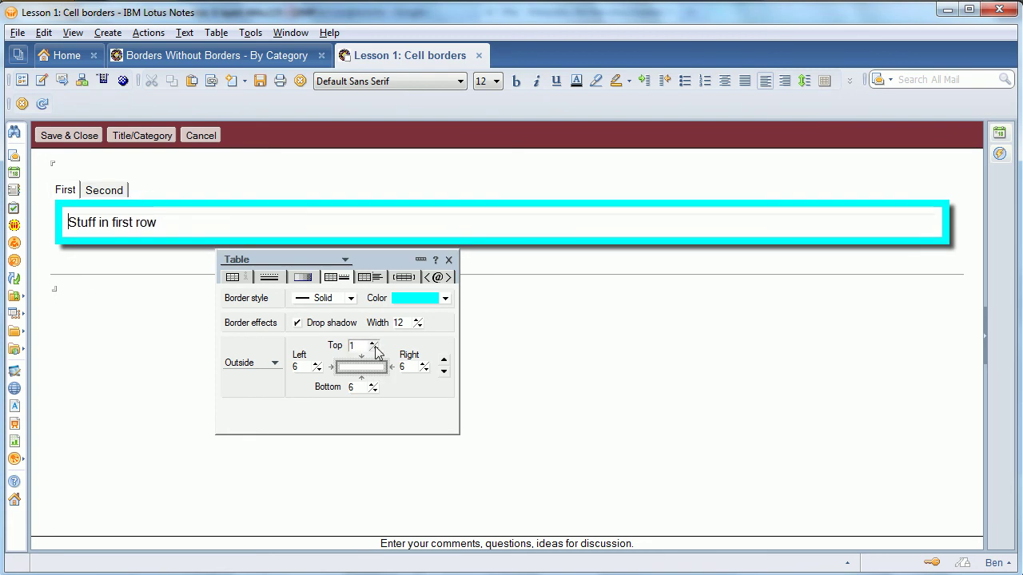
click(374, 349)
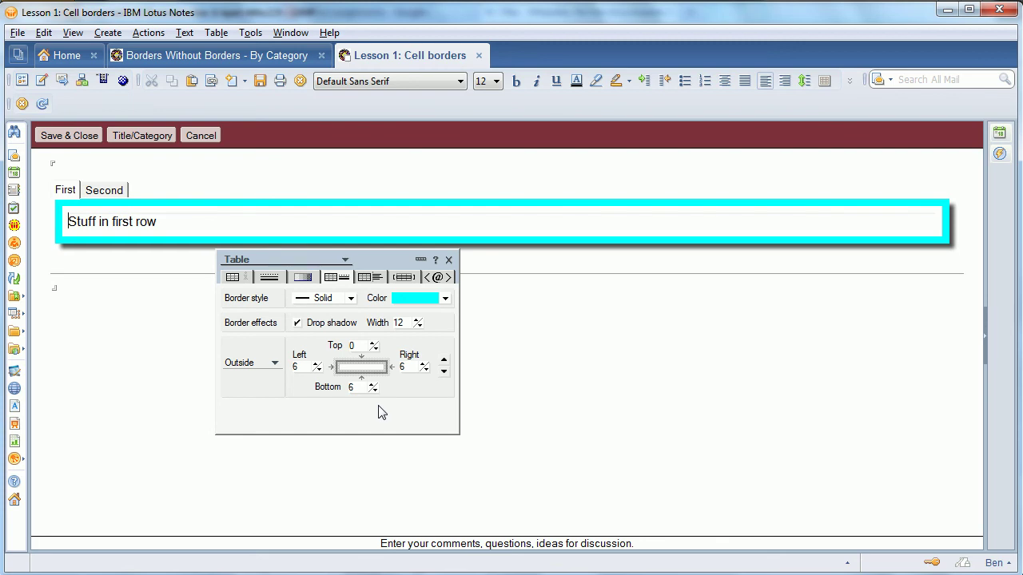
- Switch the table border style to Image and pick roundedgp.GIF from the stored image resources
click(331, 301)
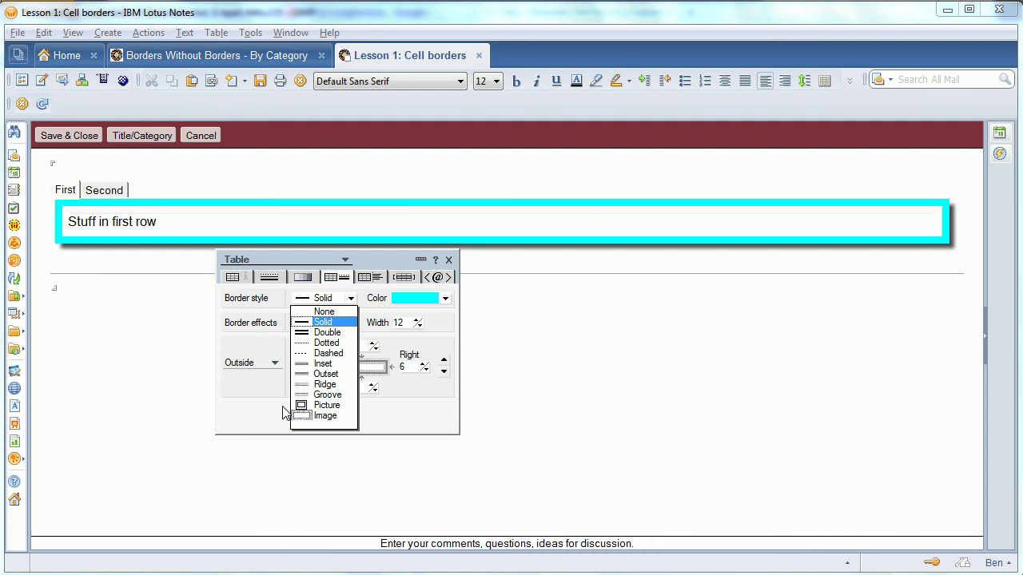
click(323, 416)
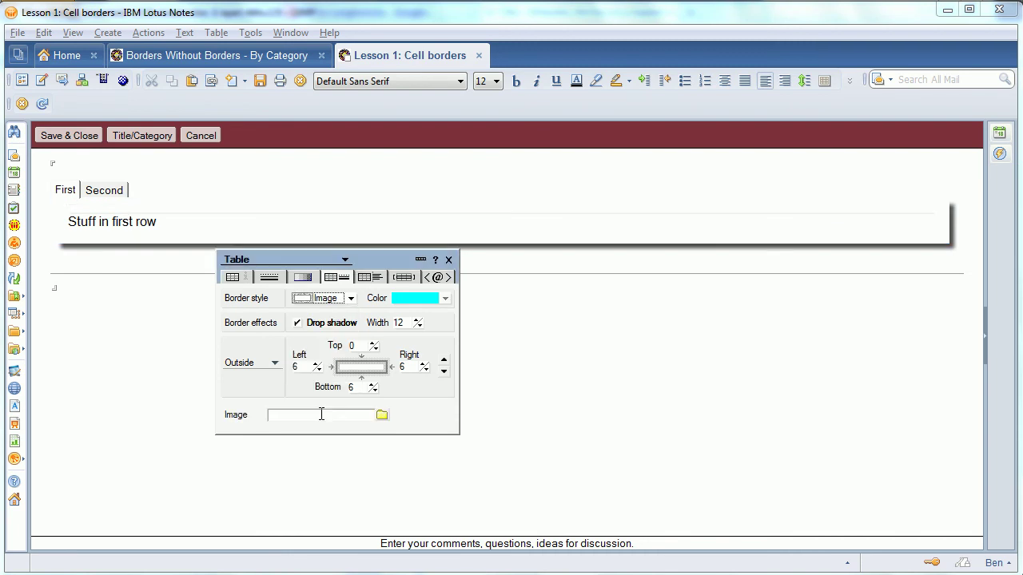
click(382, 417)
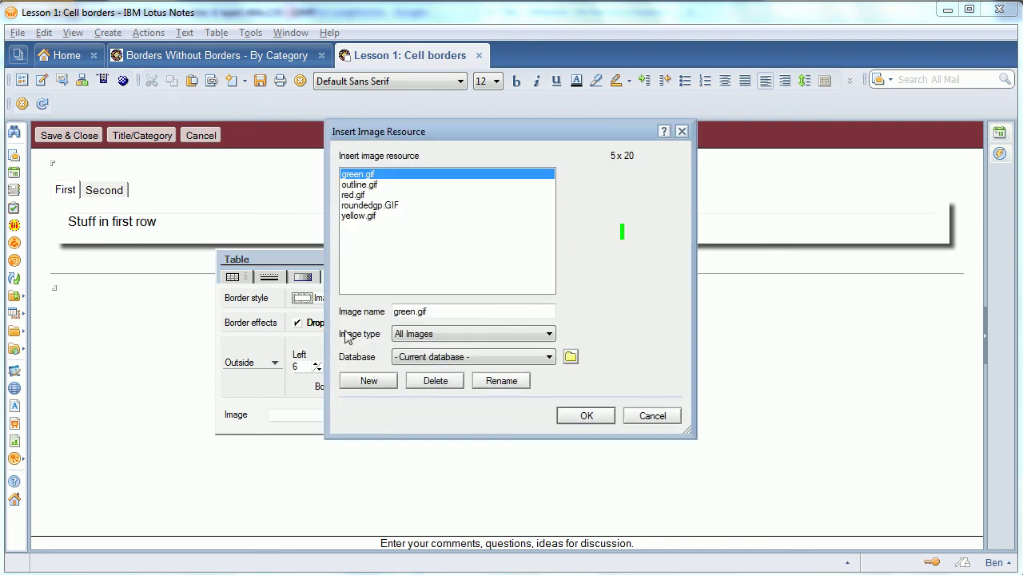
click(372, 186)
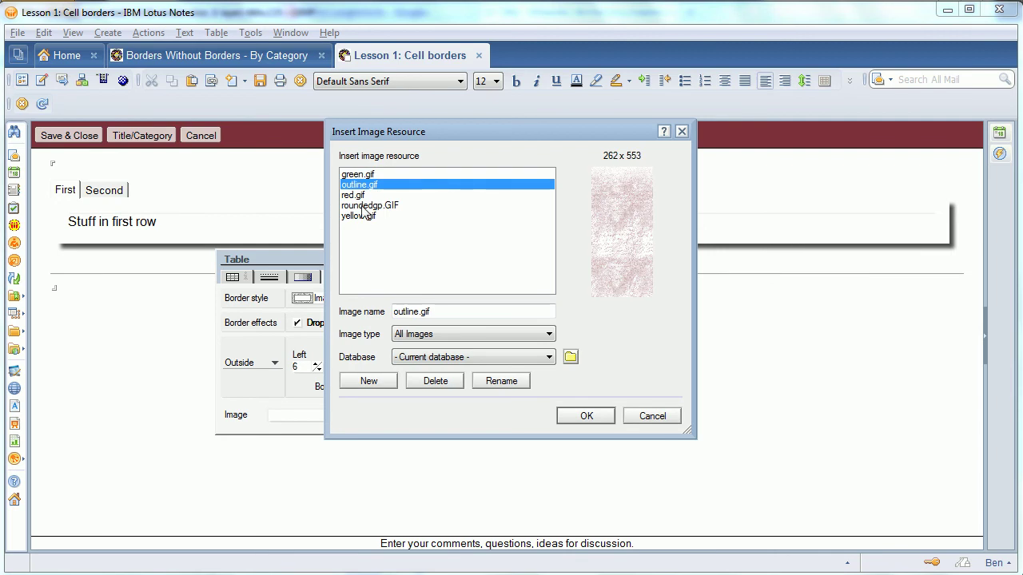
click(365, 207)
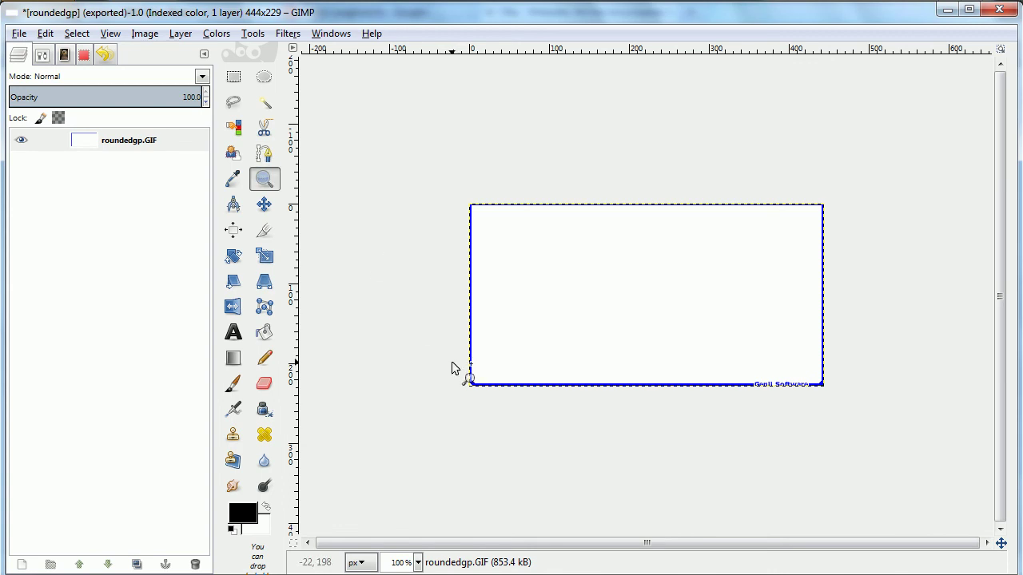
drag(452, 368, 521, 420)
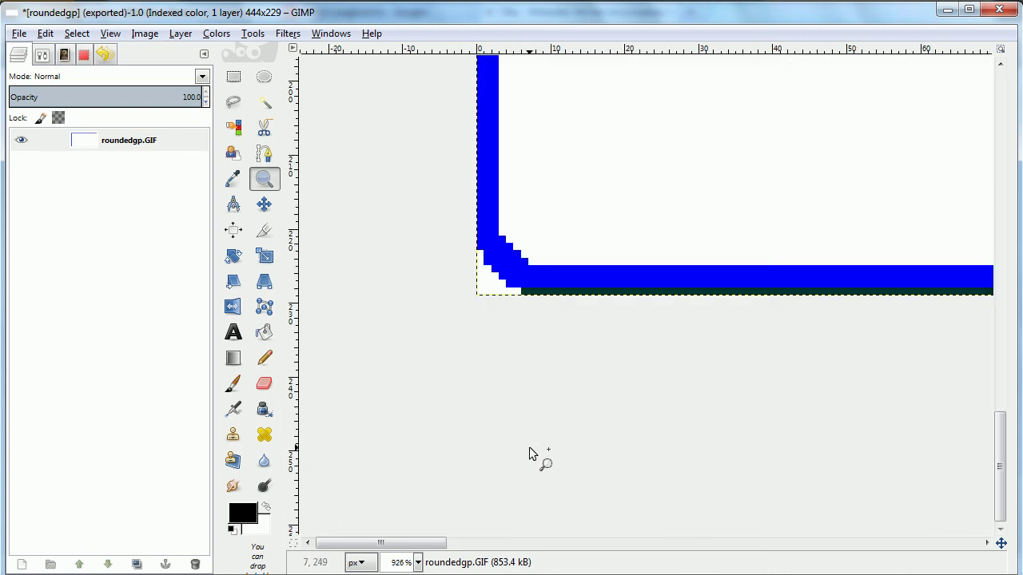
scroll(529, 454, up, 3)
drag(424, 548, 948, 556)
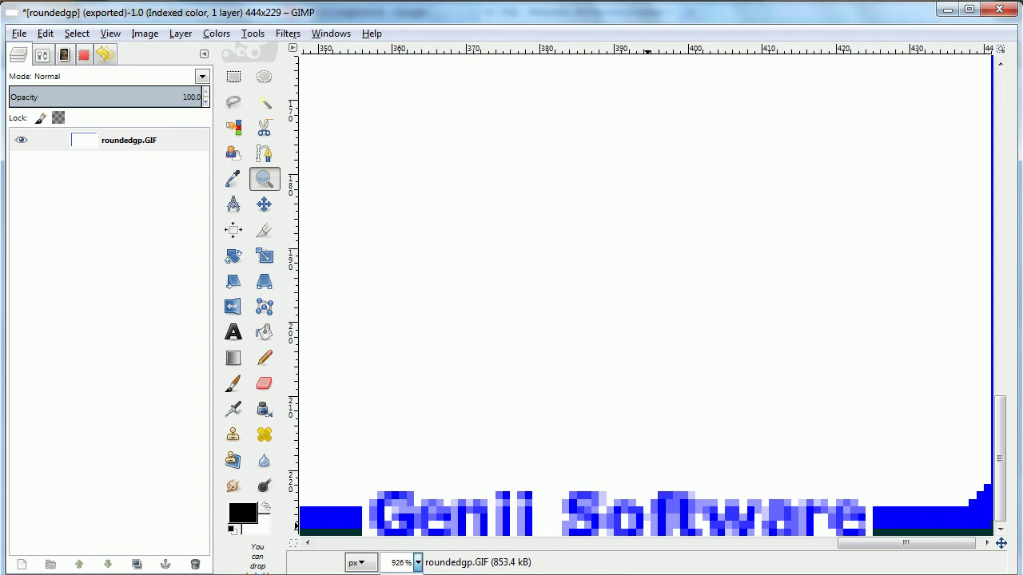
key(2)
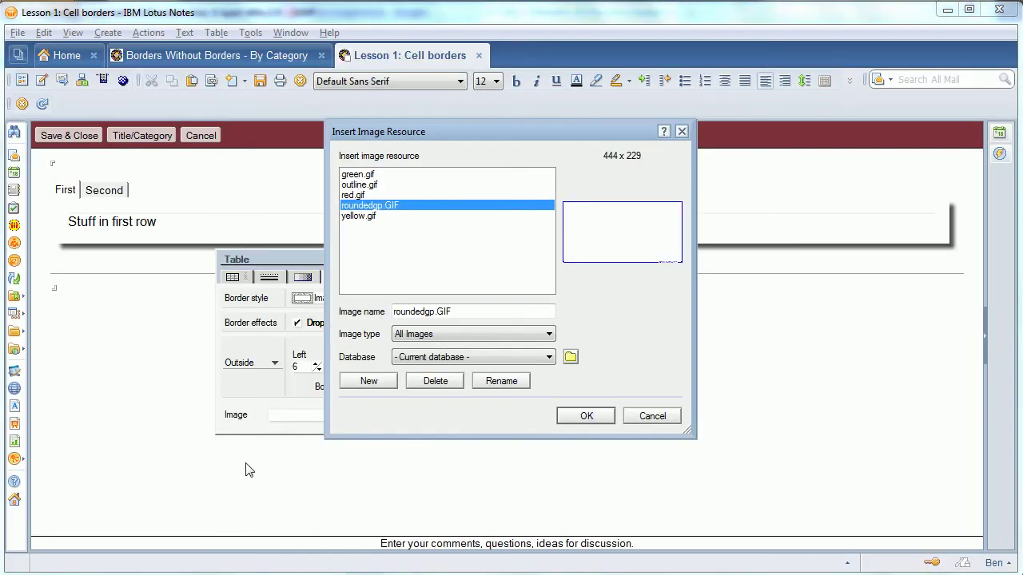
- Apply roundedgp.GIF as the border image and switch to editing border thickness
click(603, 417)
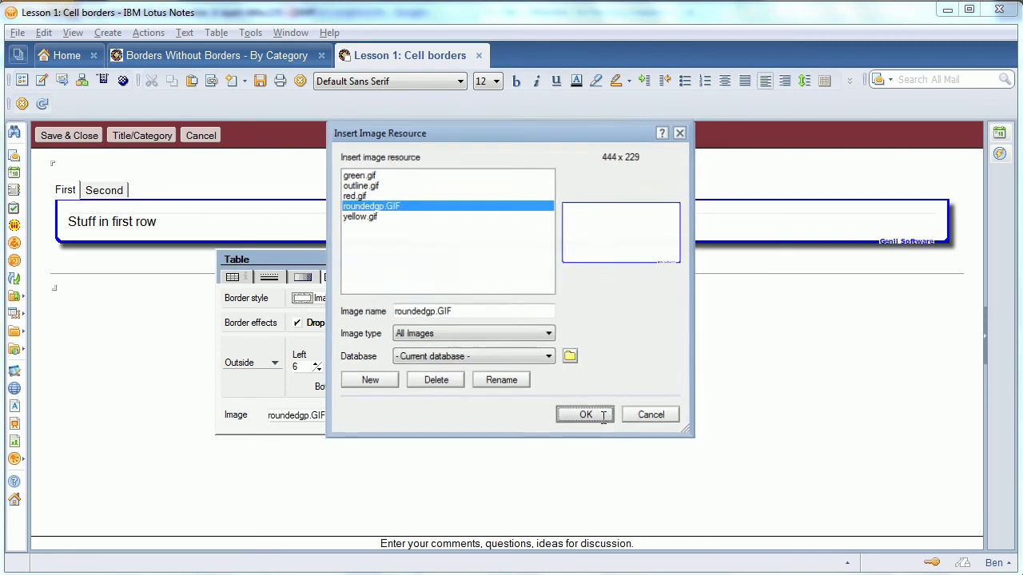
click(443, 372)
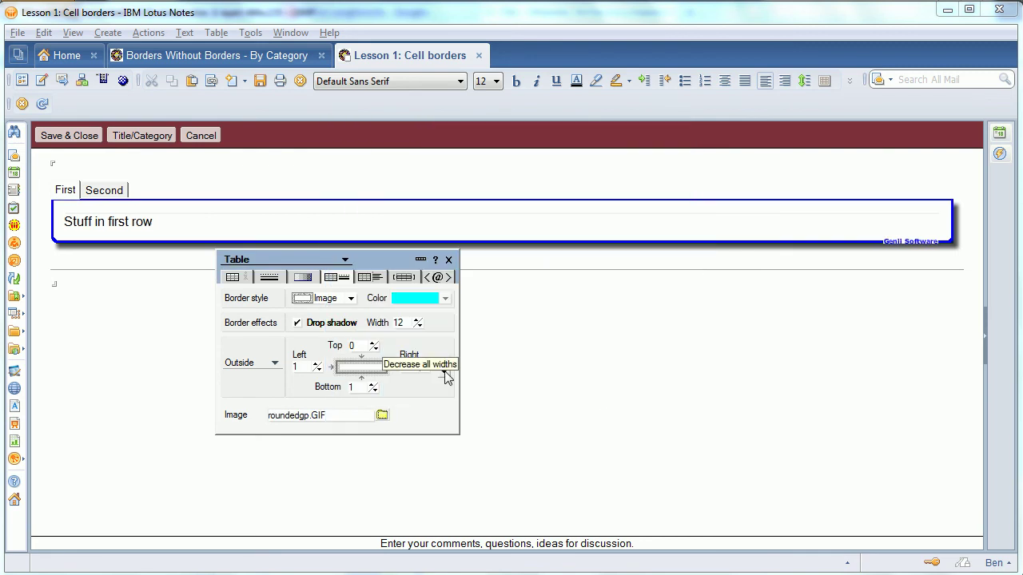
click(269, 371)
click(252, 387)
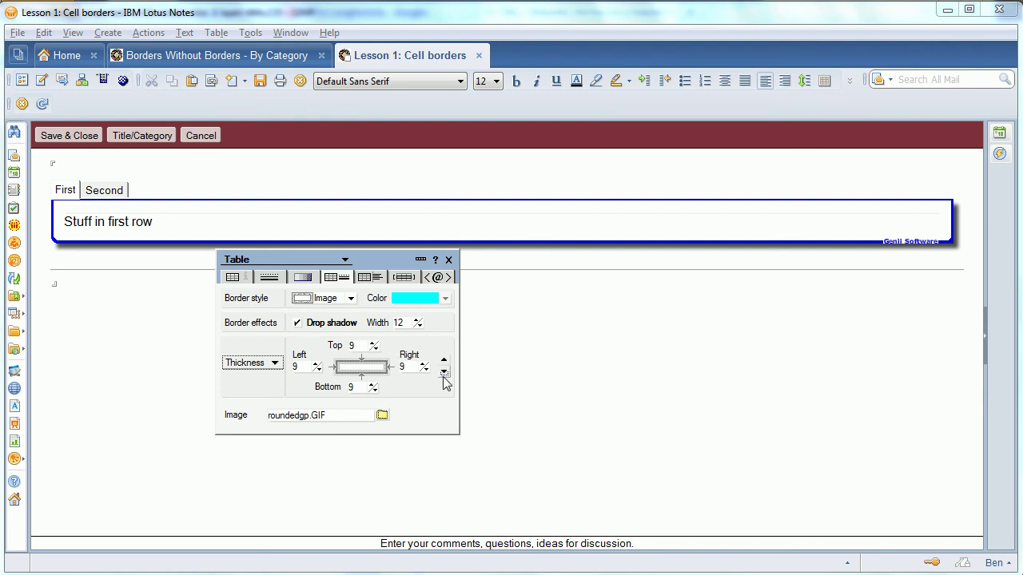
- Reduce all border sides to 0, then raise them evenly to 7
click(443, 373)
click(444, 372)
click(444, 372)
click(444, 373)
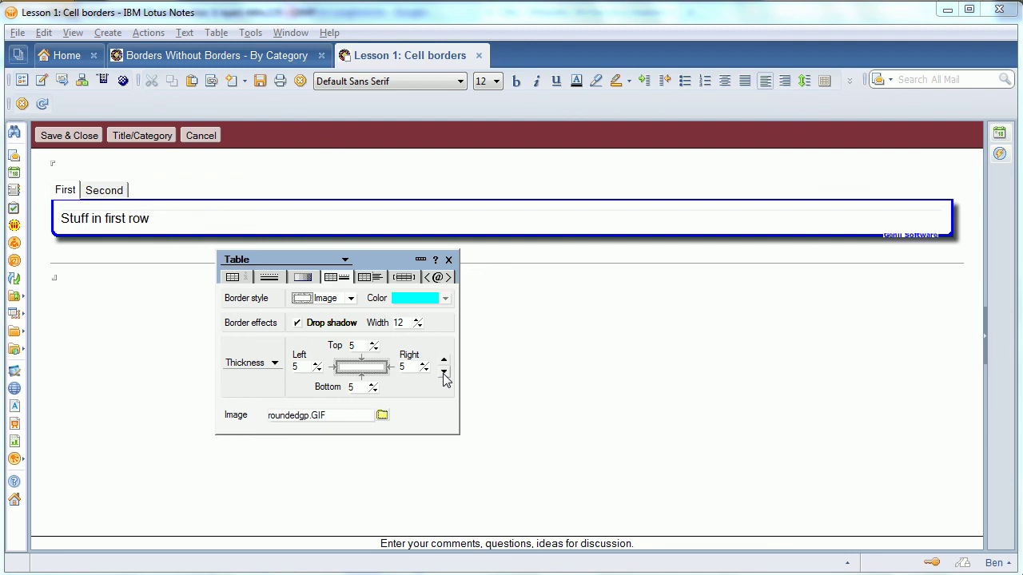
click(443, 373)
click(443, 372)
click(443, 372)
click(443, 372)
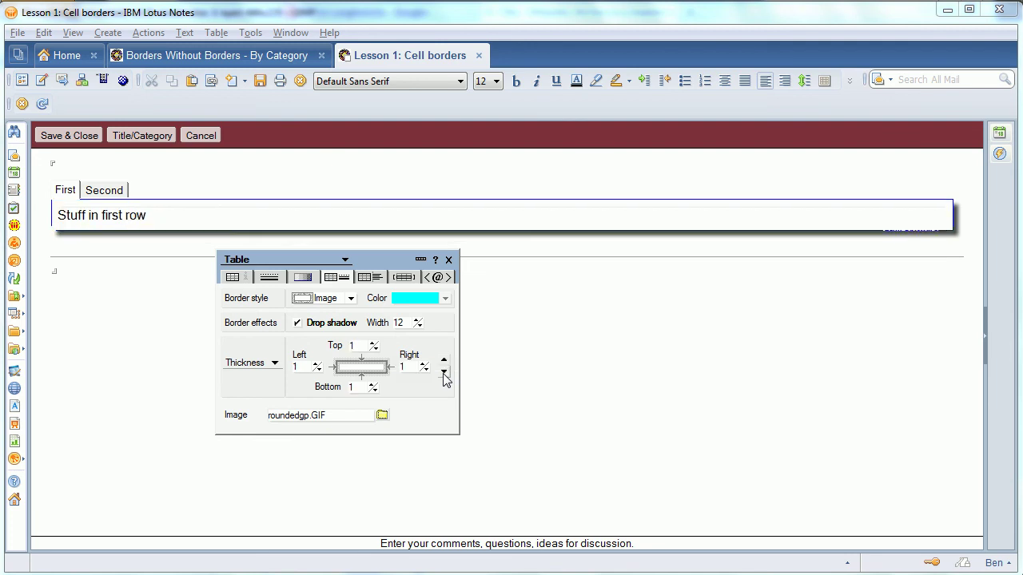
click(443, 372)
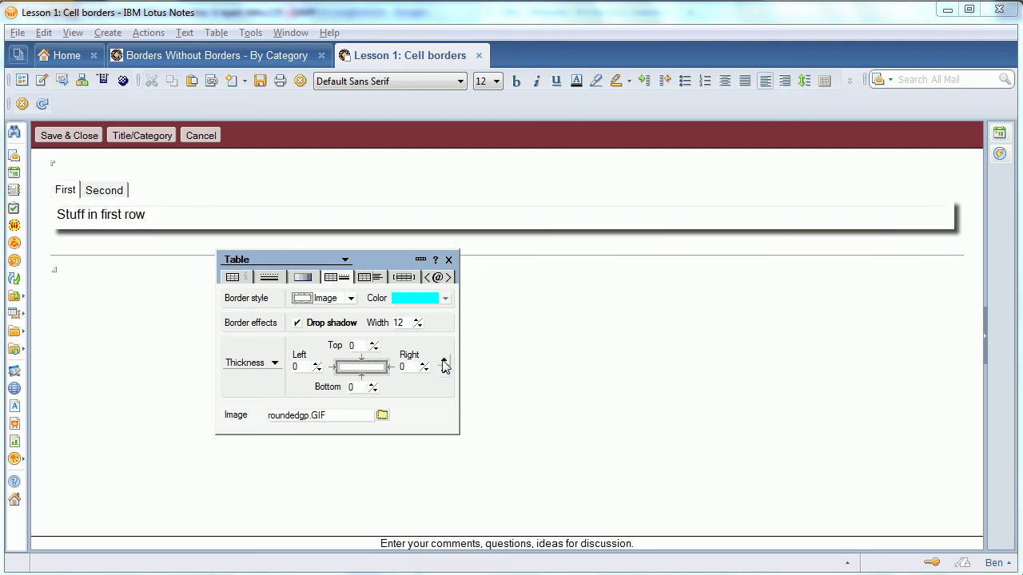
click(442, 361)
click(443, 361)
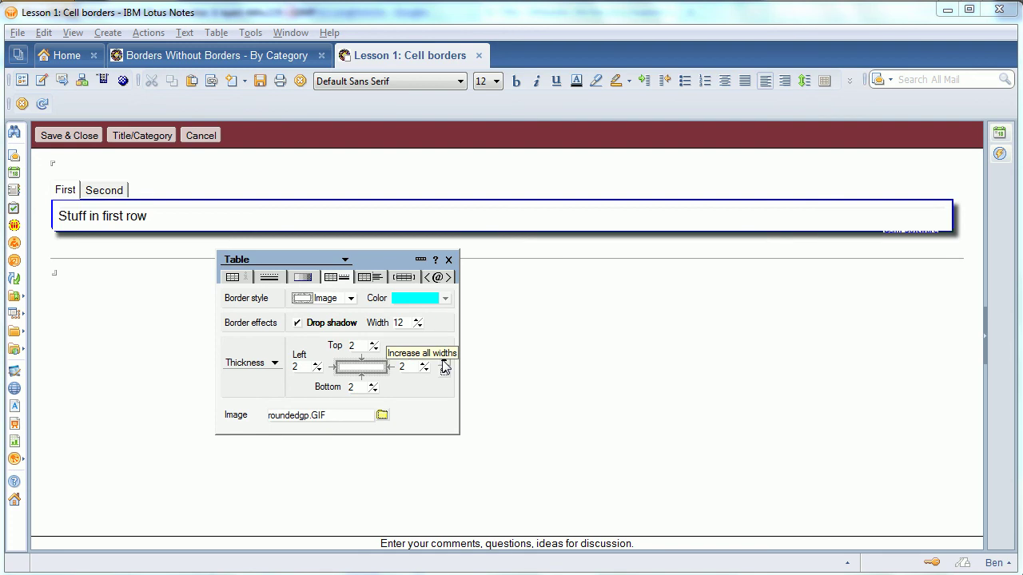
click(444, 361)
click(444, 361)
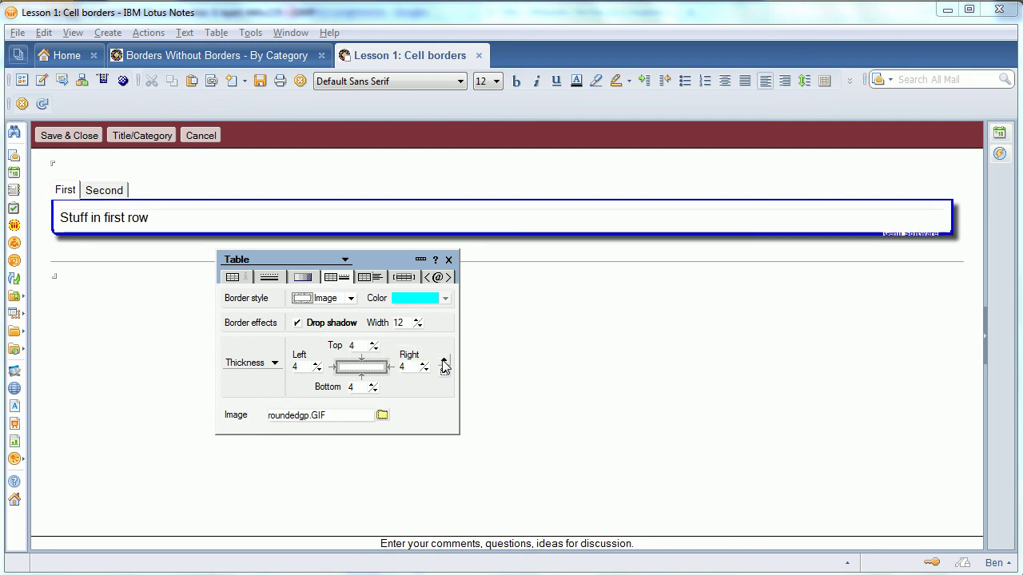
click(443, 361)
click(443, 361)
click(442, 361)
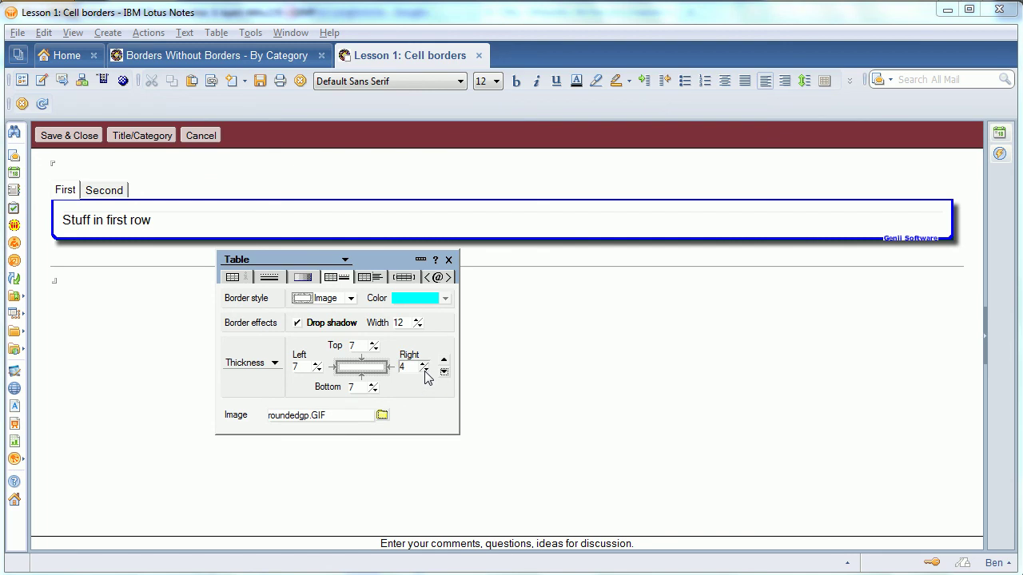
- Set the left border thickness to 2 and adjust the top thickness toward 10
click(318, 369)
click(318, 369)
click(318, 369)
click(318, 370)
click(318, 369)
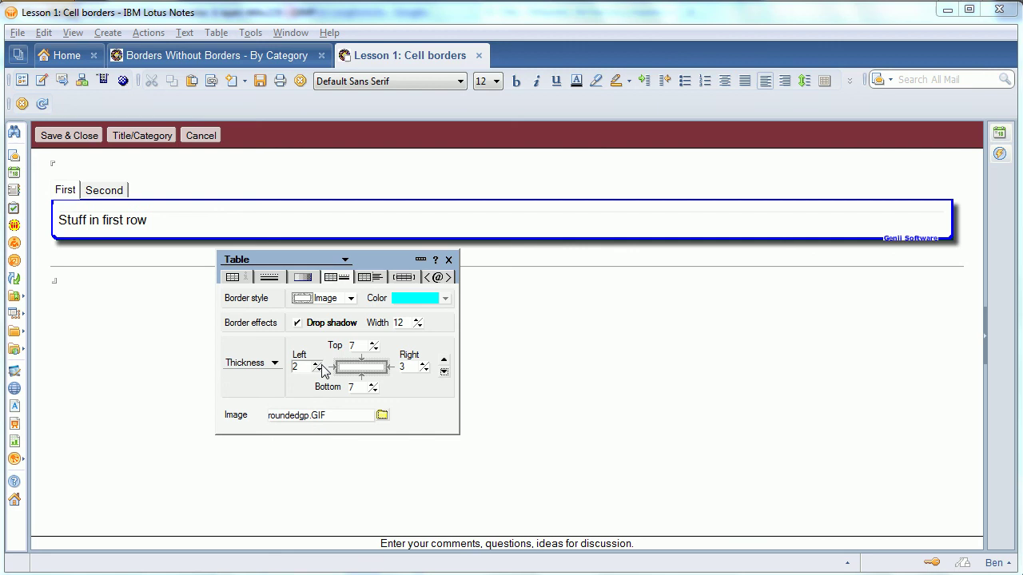
click(374, 350)
click(375, 350)
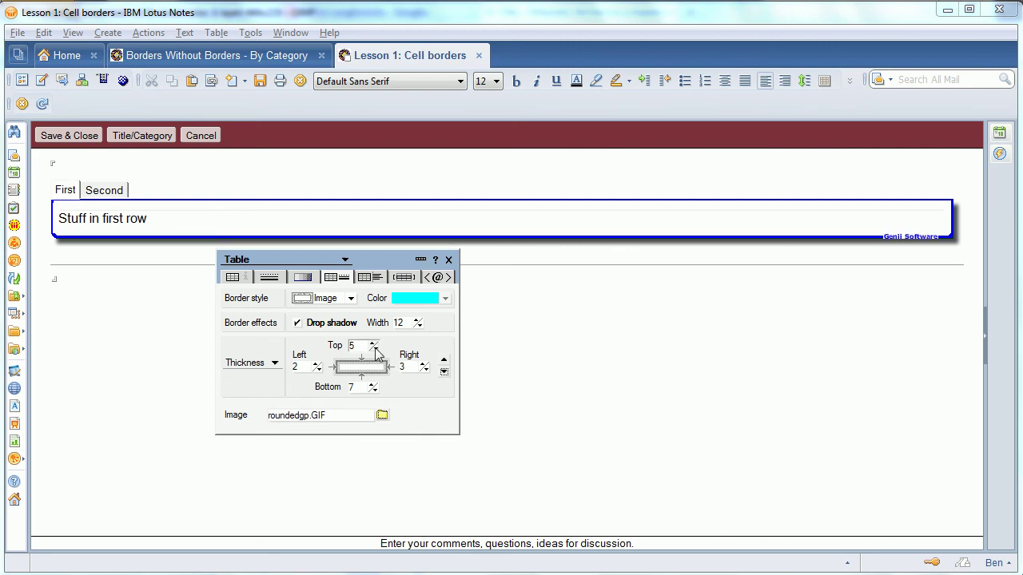
click(372, 342)
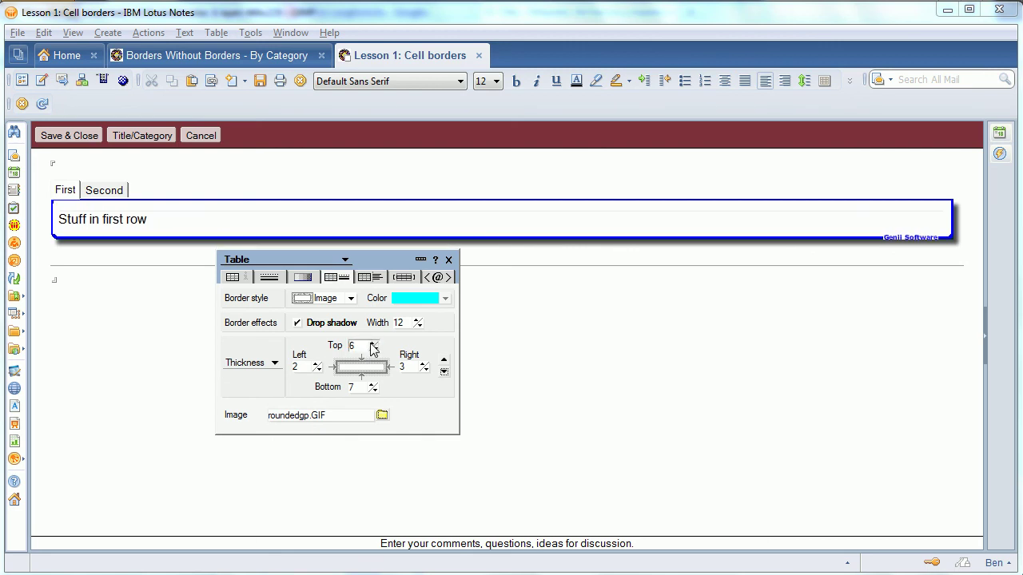
click(373, 342)
click(372, 342)
click(372, 342)
click(373, 342)
click(372, 342)
click(372, 342)
click(372, 342)
click(373, 342)
click(373, 342)
click(373, 342)
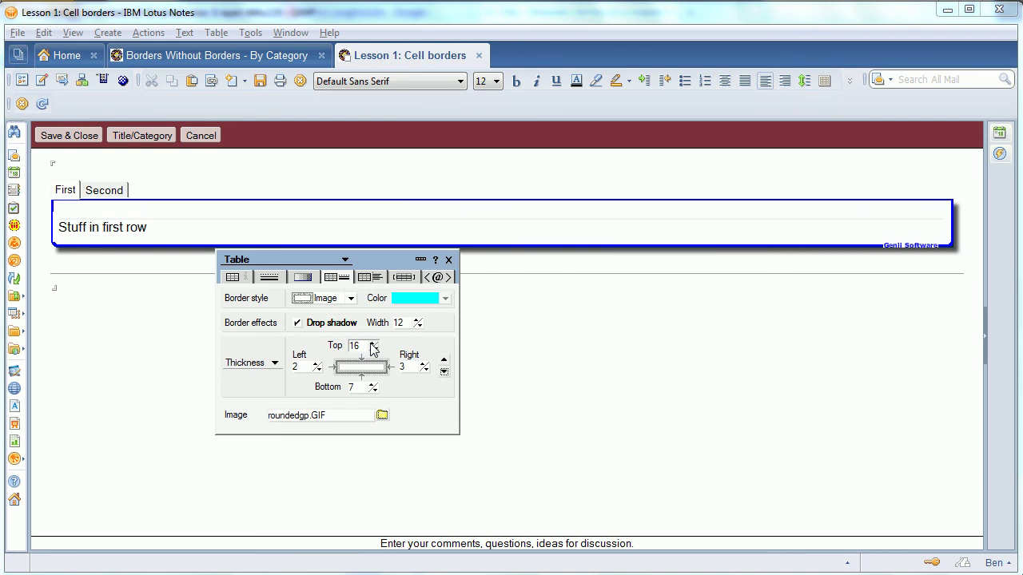
click(374, 351)
click(374, 351)
click(374, 351)
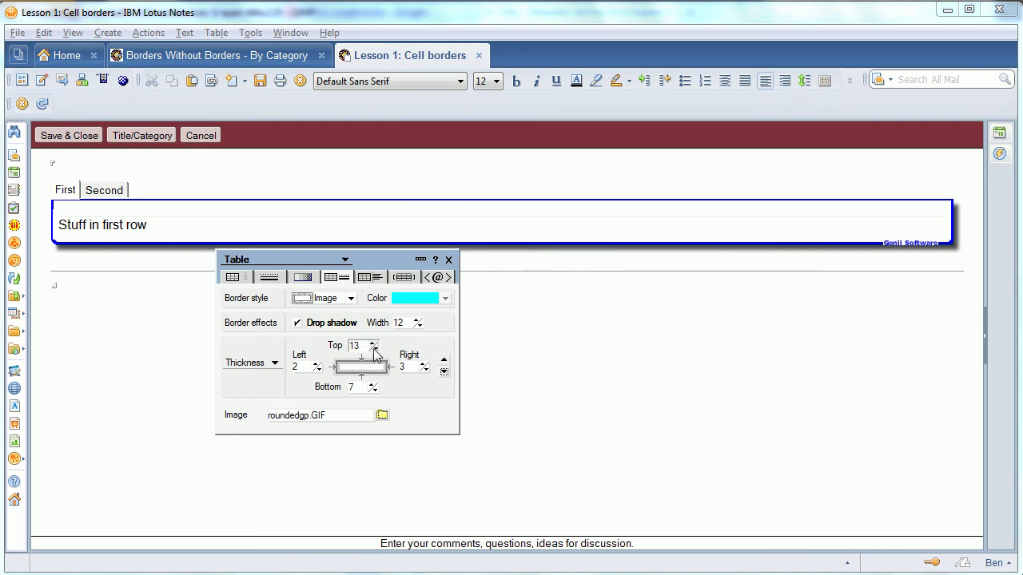
click(374, 351)
click(374, 350)
click(374, 350)
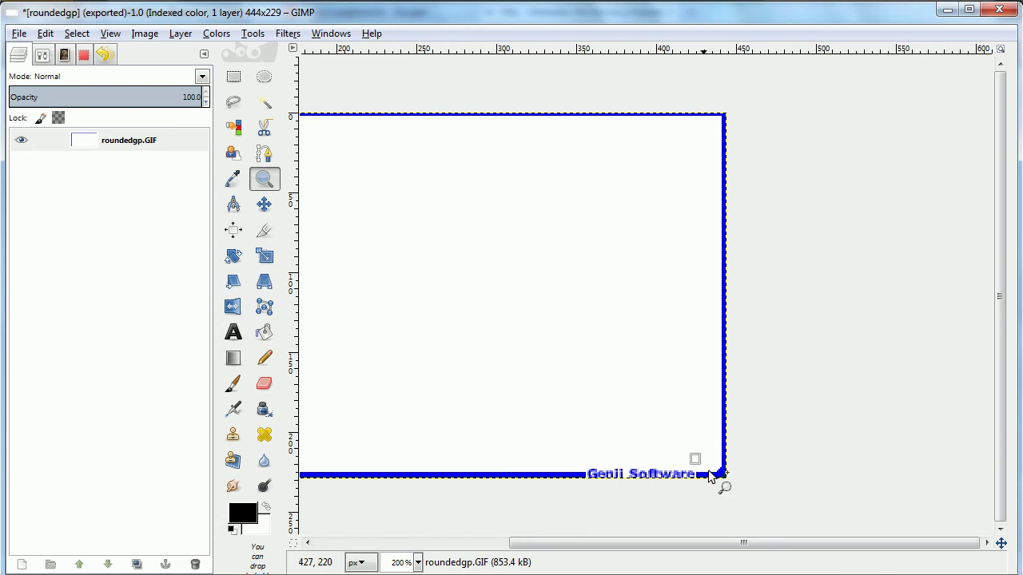
- Zoom in on the image's bottom-right corner and clear the Drop shadow option
drag(711, 470, 795, 518)
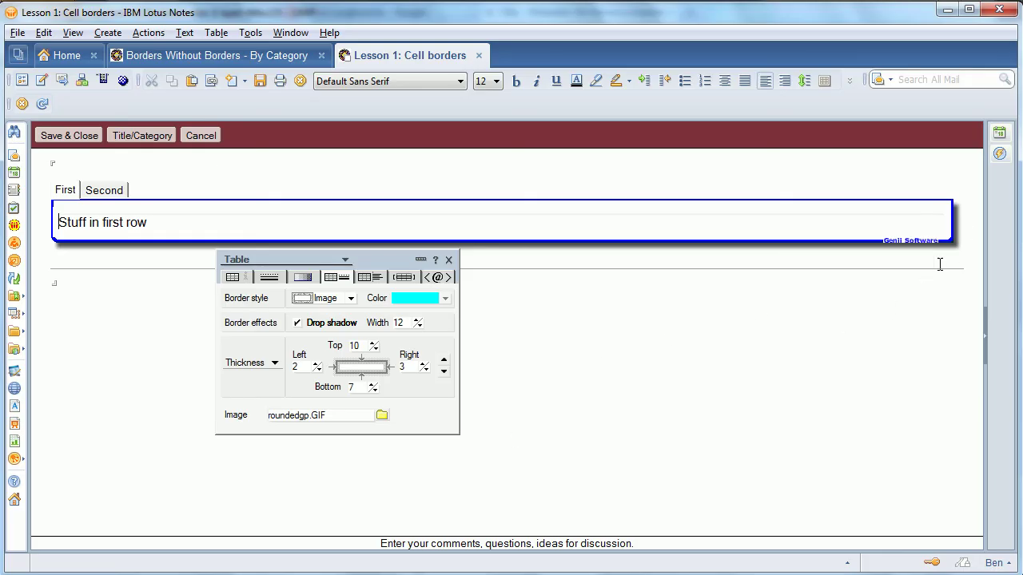
click(298, 323)
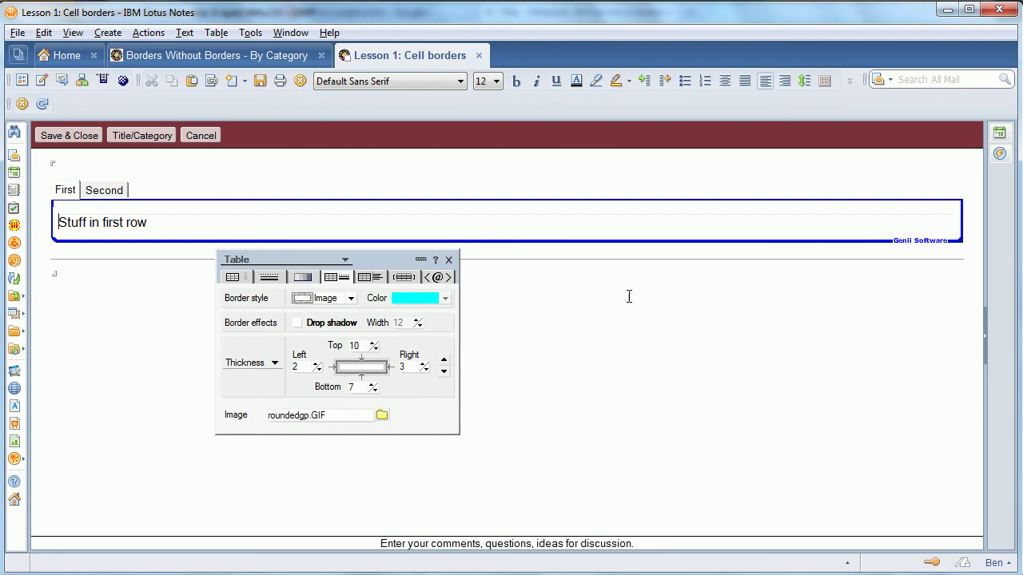